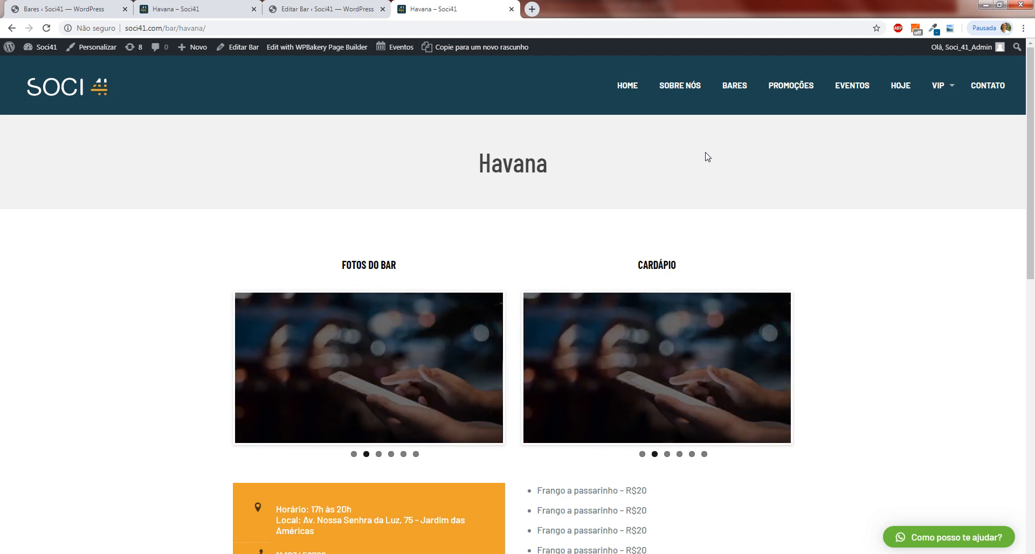
# Review the published Havana bar page, including its photos, menu, contact details, promotions and social network section.
pyautogui.scroll(-3, 680, 200)
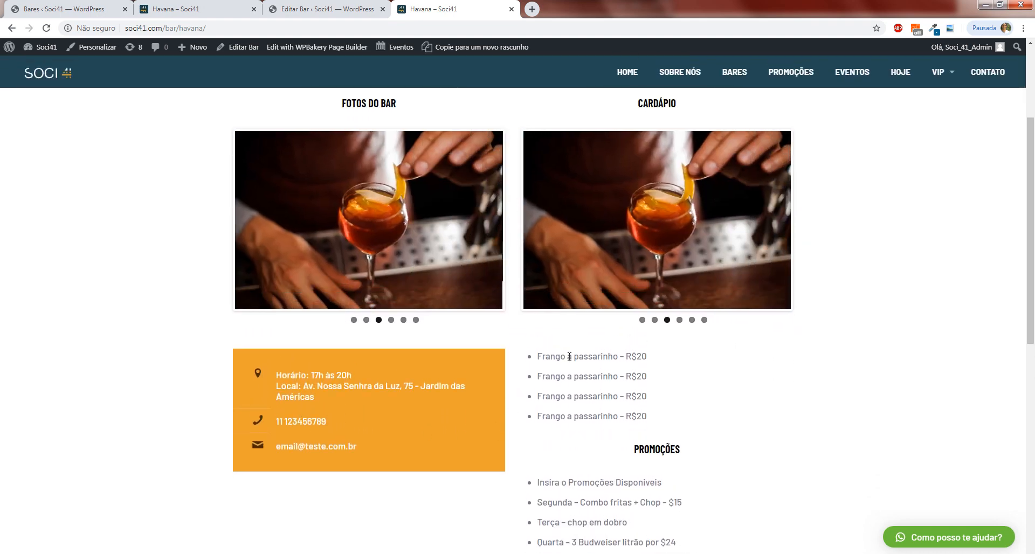
pyautogui.scroll(-3, 636, 402)
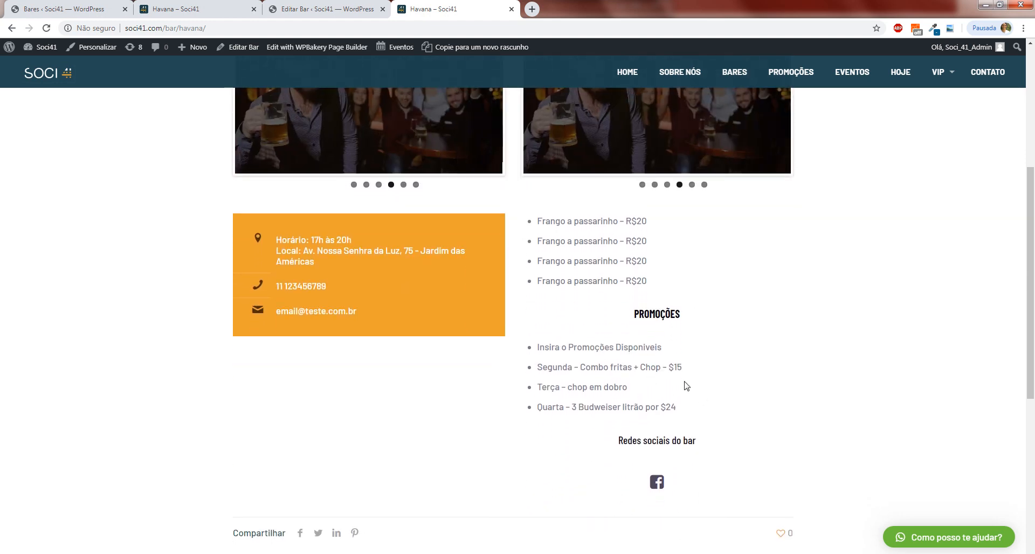
pyautogui.scroll(-2, 653, 448)
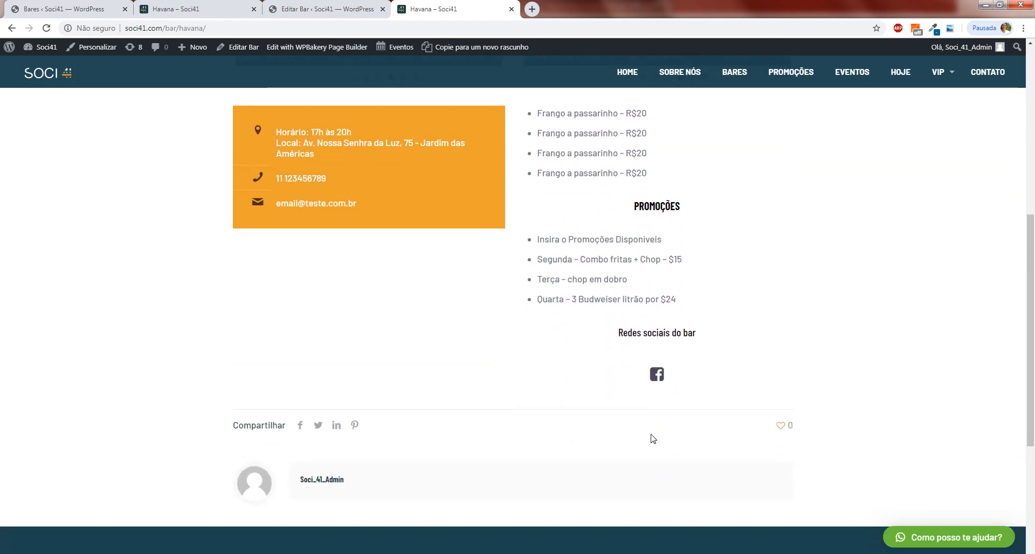
pyautogui.scroll(3, 645, 418)
pyautogui.scroll(4, 645, 418)
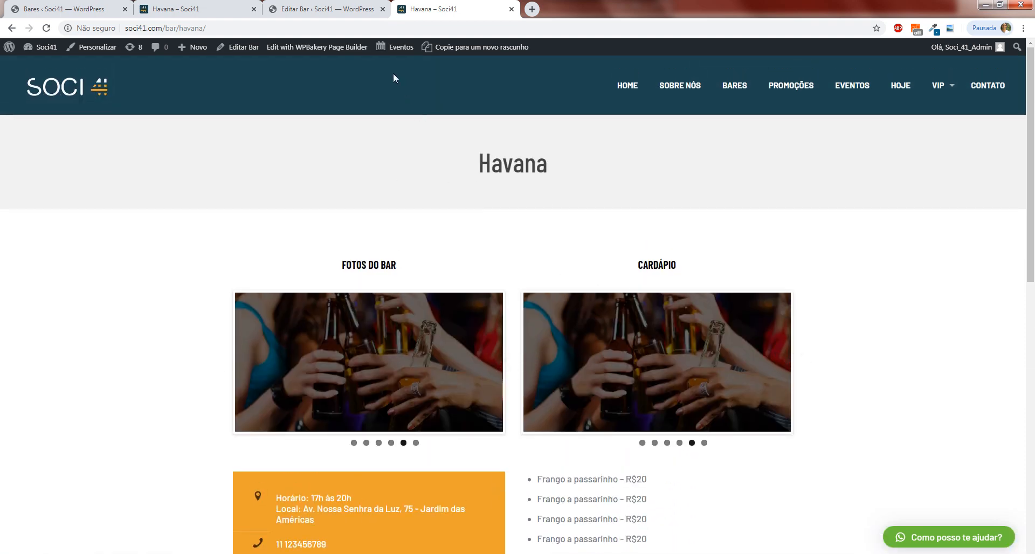
# Switch to the WordPress admin, open the dashboard, and go to the bar categories page (Categorias de Bares).
pyautogui.click(329, 4)
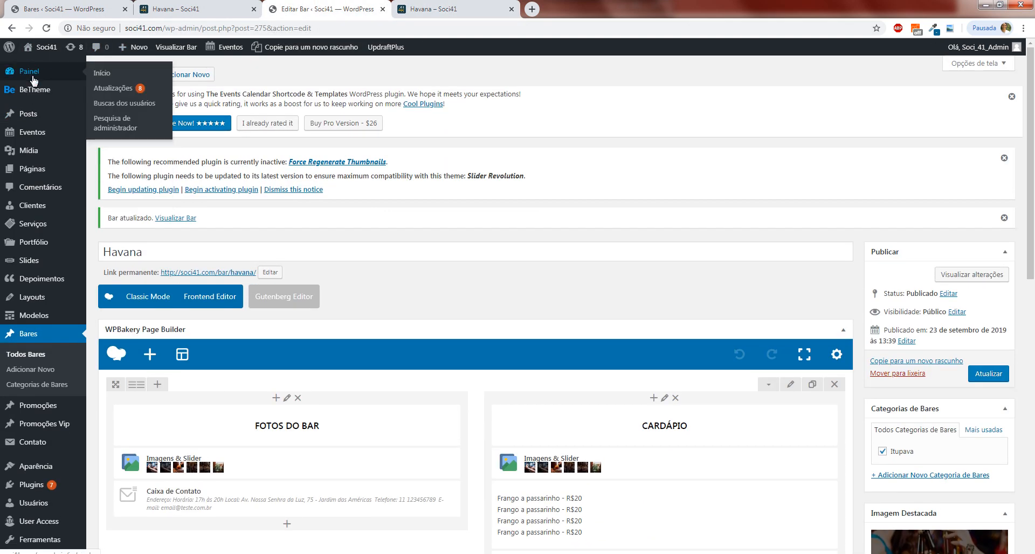
pyautogui.click(33, 80)
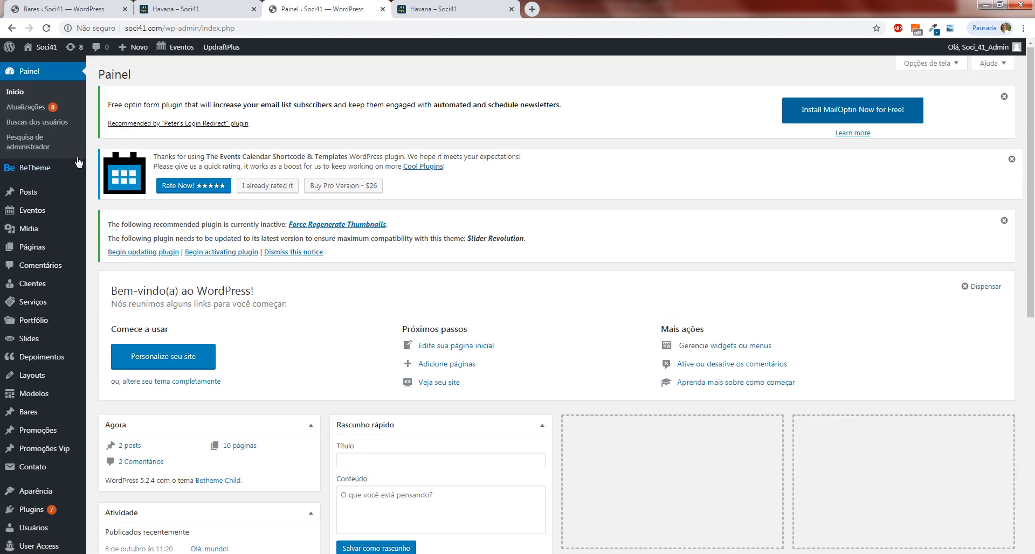
pyautogui.moveTo(64, 210)
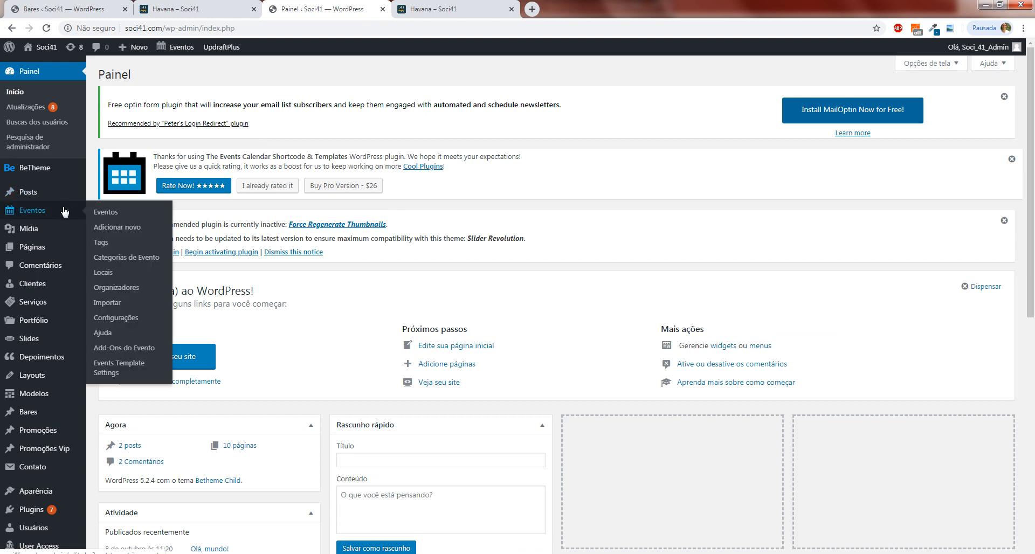
pyautogui.scroll(-3, 54, 199)
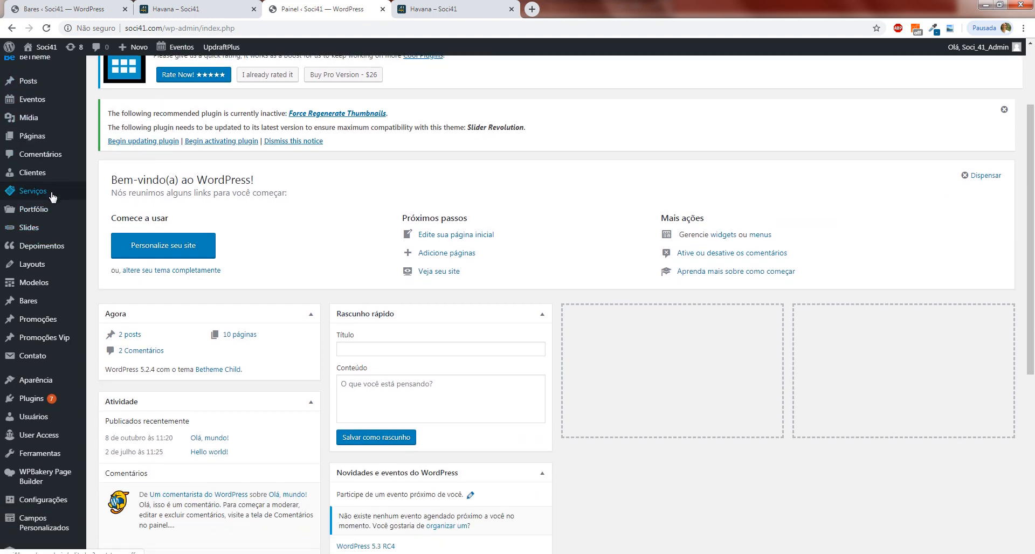
pyautogui.scroll(1, 52, 259)
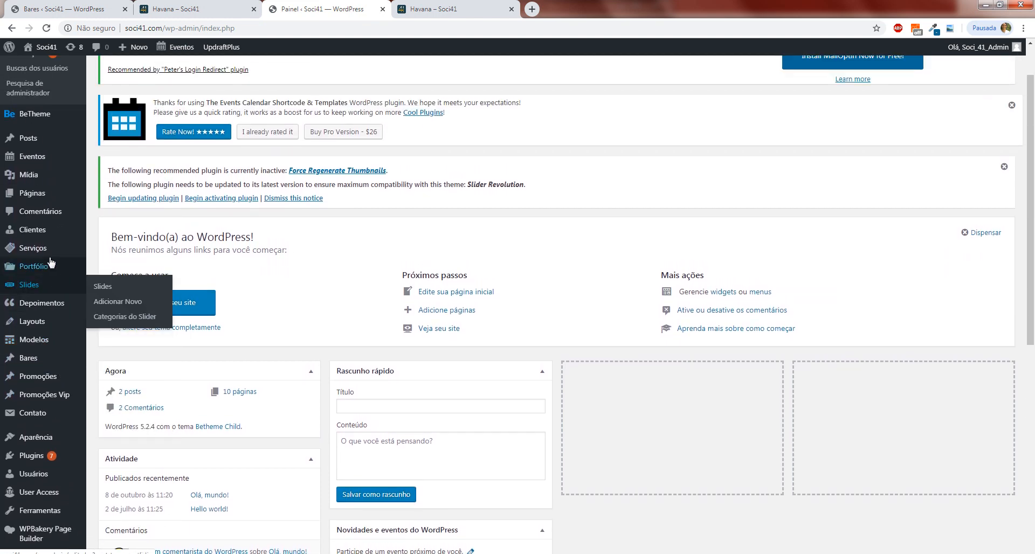
pyautogui.scroll(-1, 49, 264)
pyautogui.moveTo(32, 308)
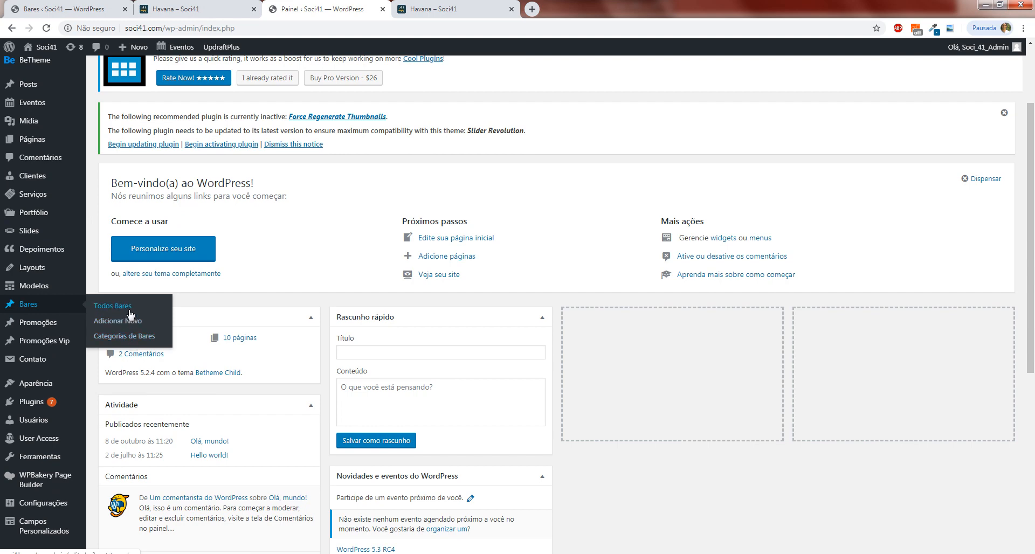
pyautogui.click(121, 338)
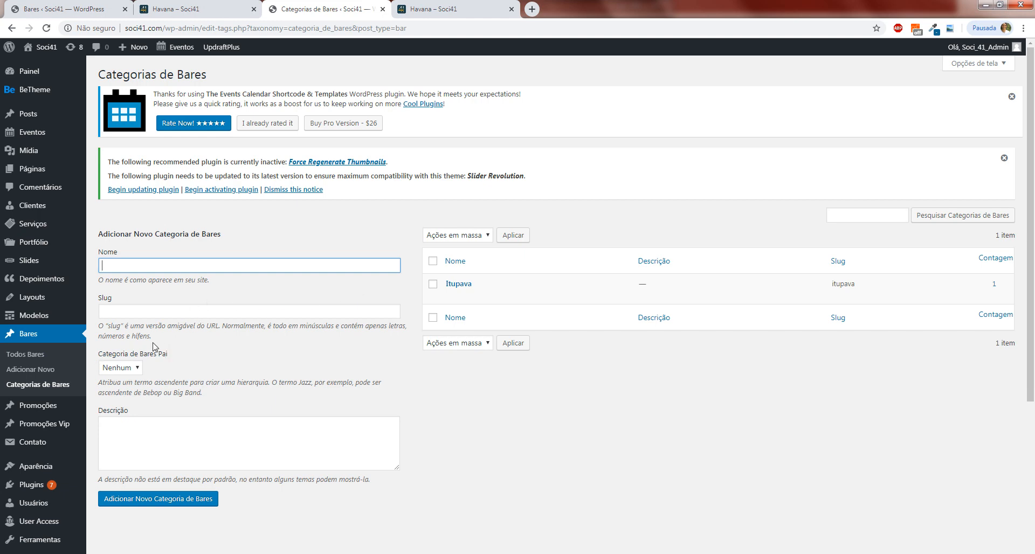
# List all bars, dismiss the Windows notification, and open the Havana bar for editing.
pyautogui.click(39, 356)
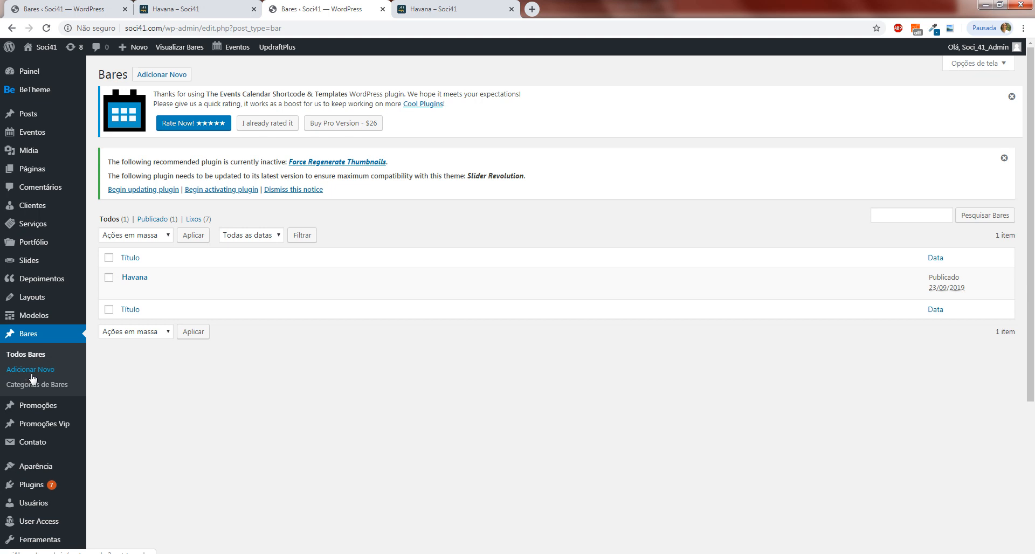
pyautogui.moveTo(191, 286)
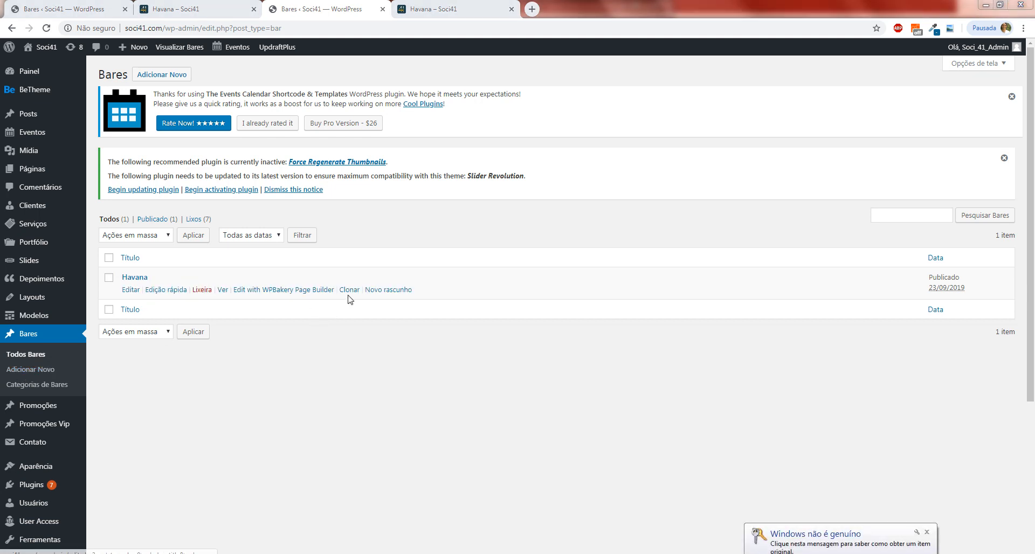
pyautogui.click(927, 532)
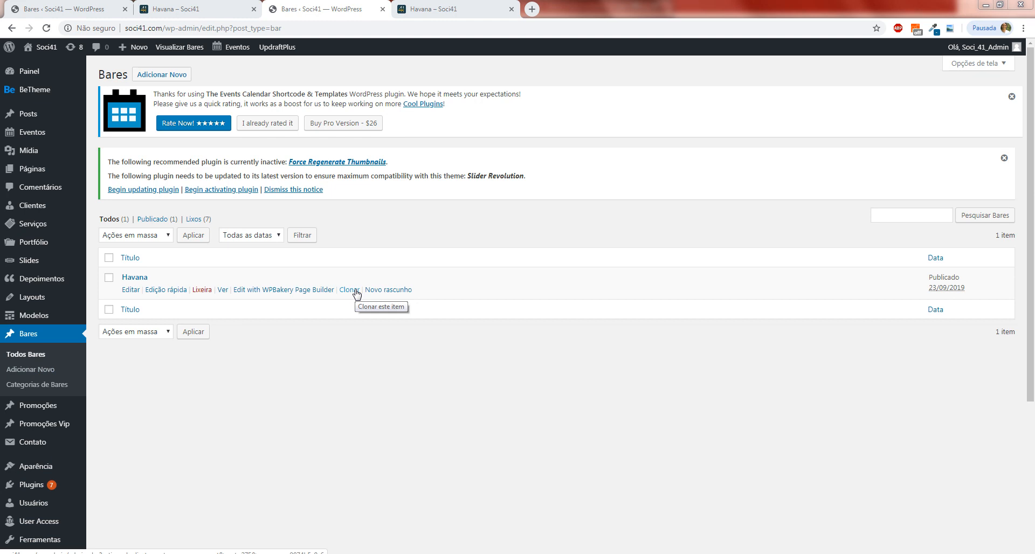
pyautogui.click(131, 291)
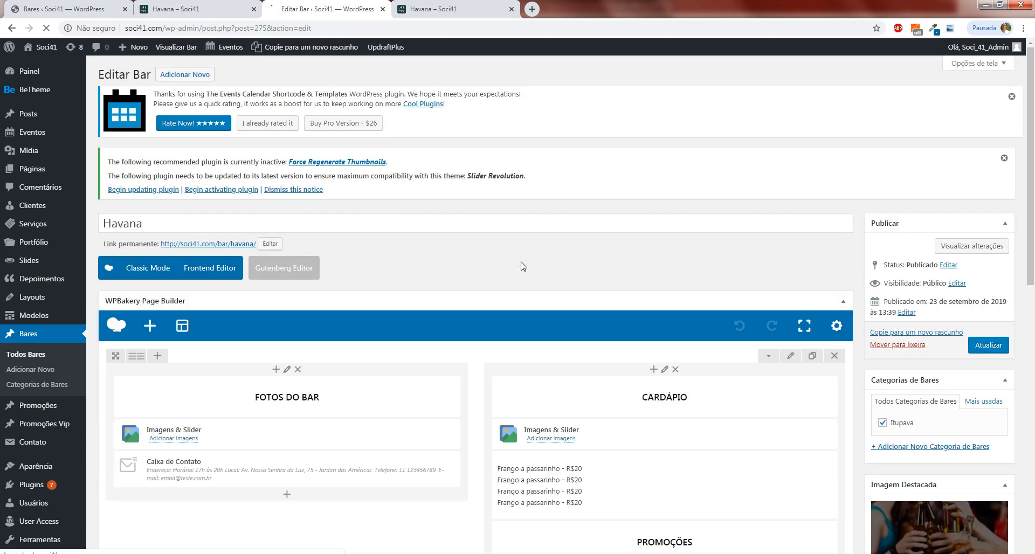
# Examine the Havana bar's page builder layout, covering the photo, contact, menu, promotions and social network blocks.
pyautogui.scroll(-5, 521, 266)
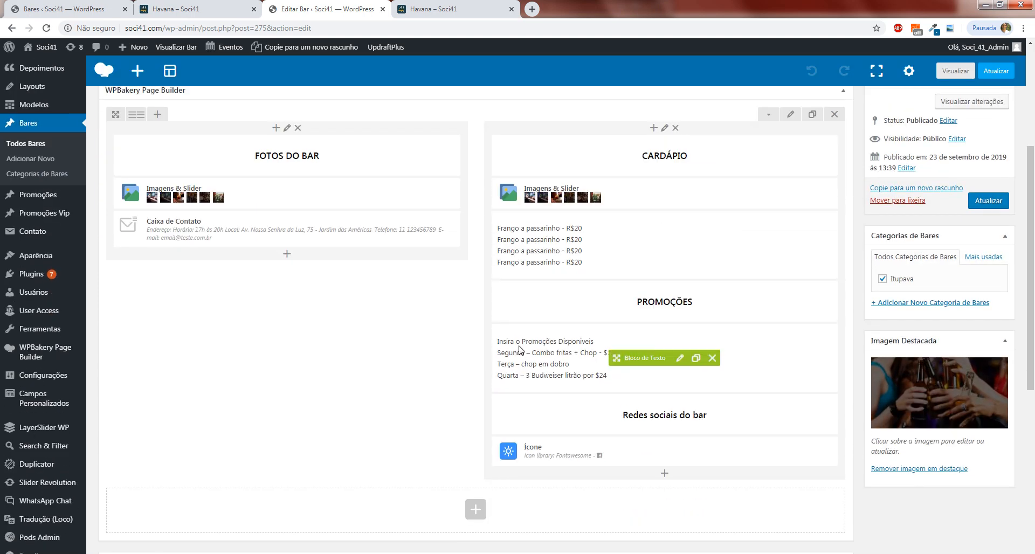
pyautogui.scroll(2, 465, 389)
pyautogui.moveTo(241, 317)
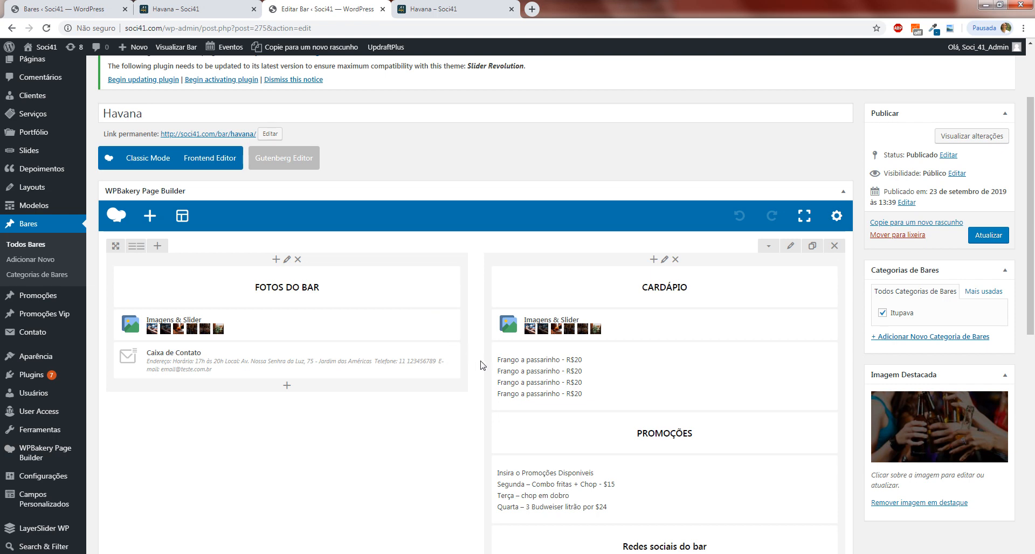
pyautogui.scroll(-1, 474, 375)
pyautogui.scroll(-2, 474, 374)
pyautogui.scroll(3, 470, 378)
pyautogui.moveTo(332, 374)
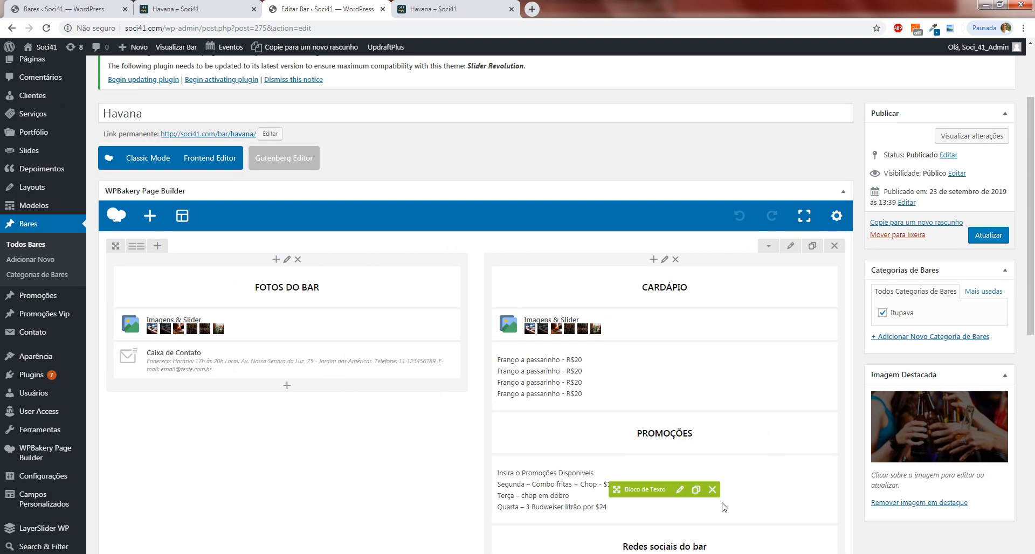
pyautogui.scroll(-3, 719, 505)
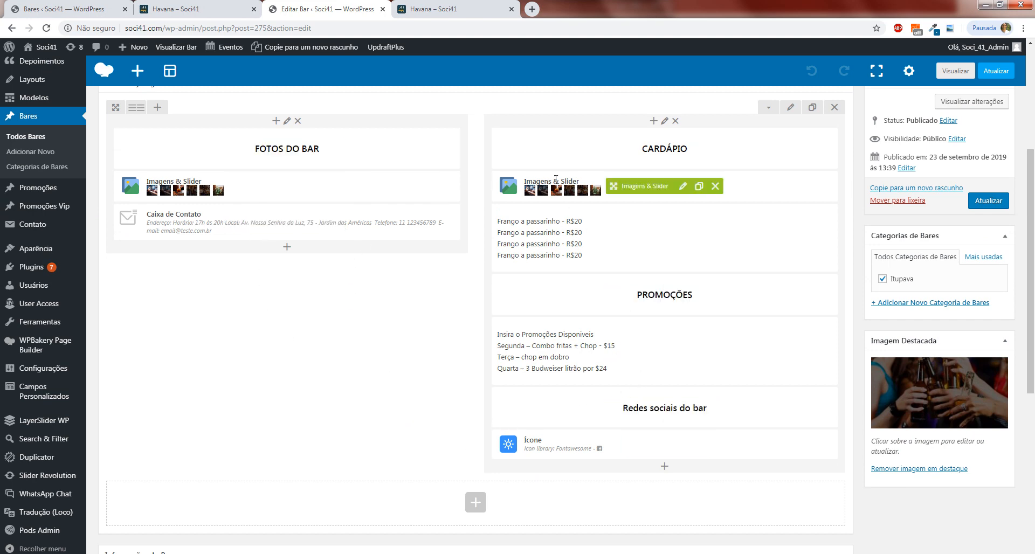
pyautogui.moveTo(680, 335)
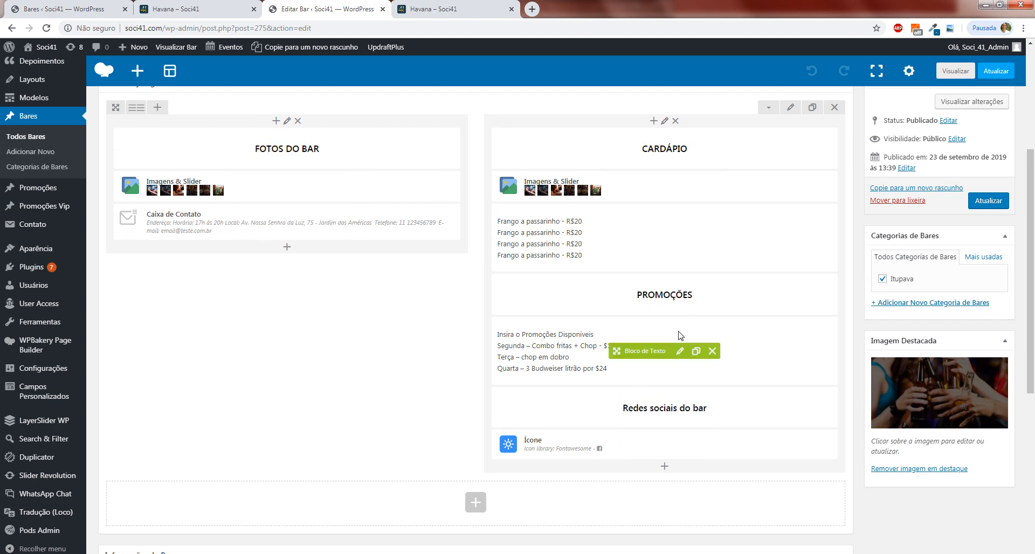
pyautogui.scroll(2, 381, 293)
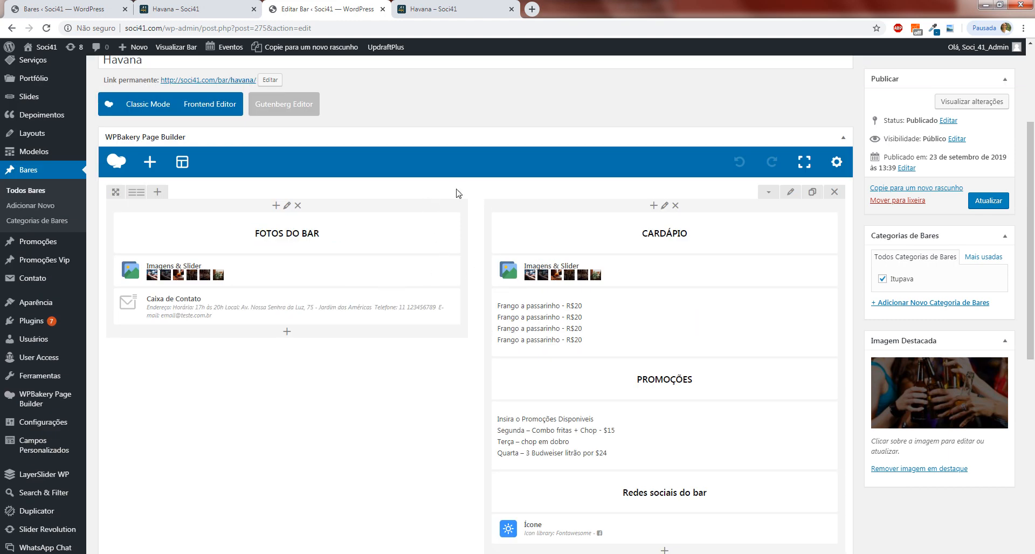
pyautogui.scroll(2, 474, 208)
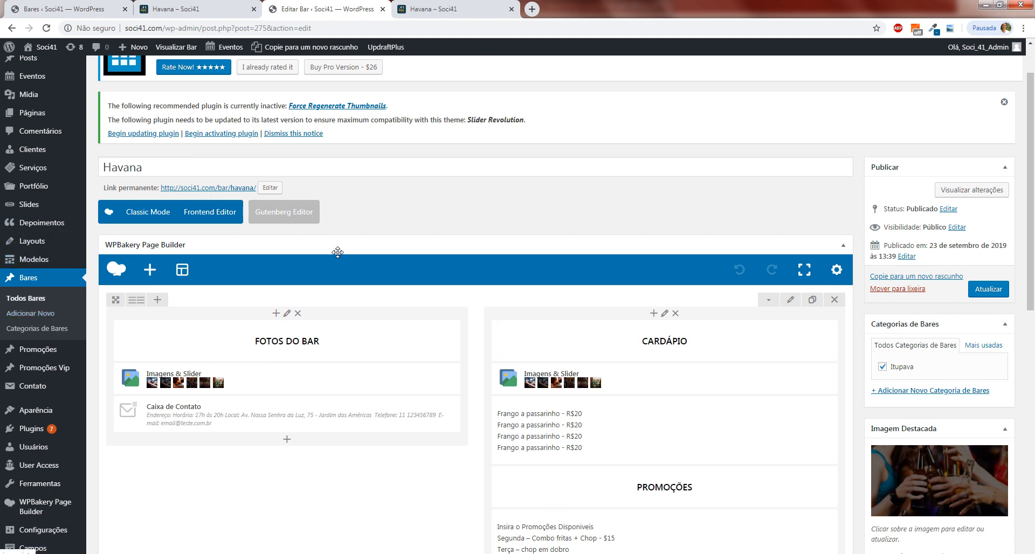
pyautogui.scroll(-2, 438, 302)
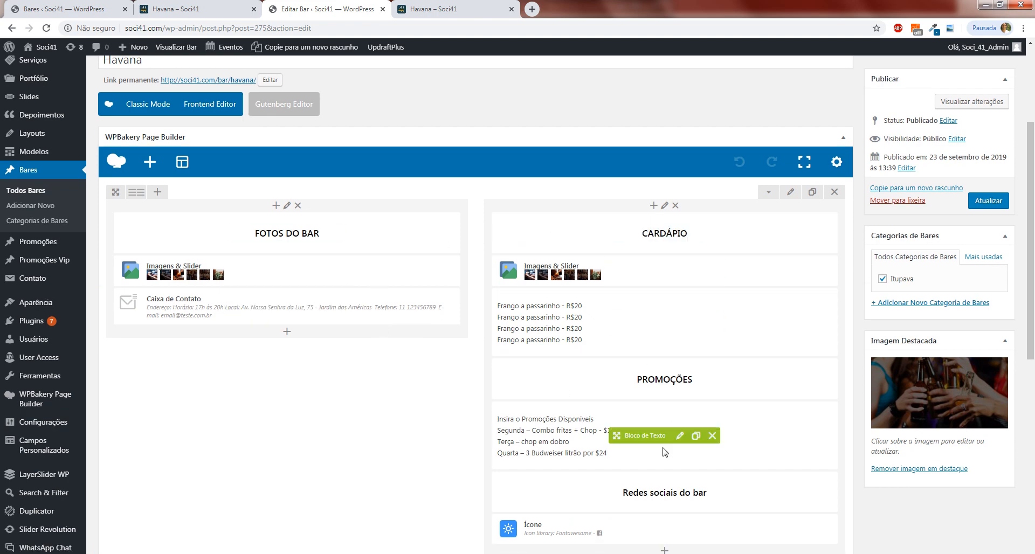
# Clone the Havana bar from the list of all bars and open the draft copy for editing.
pyautogui.click(33, 193)
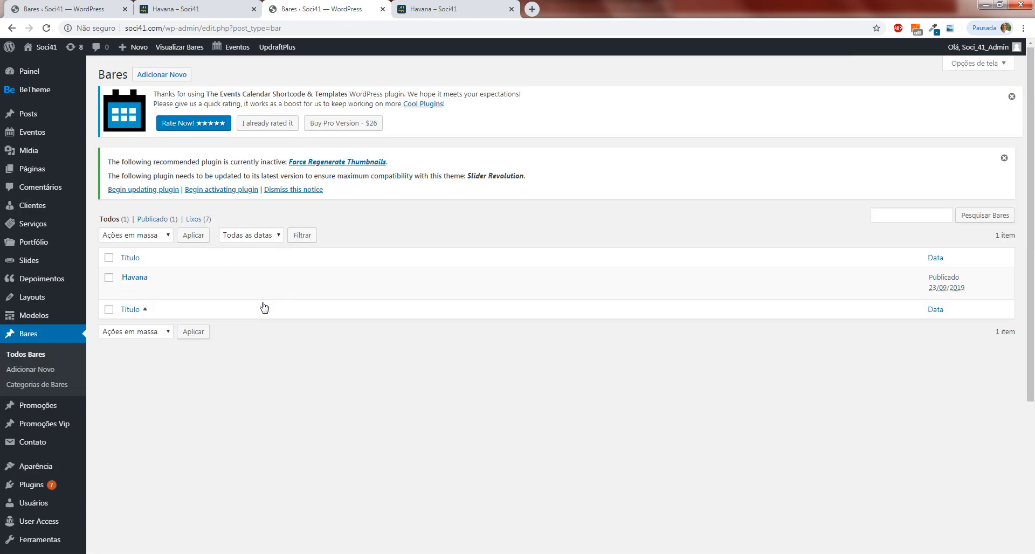
pyautogui.click(349, 290)
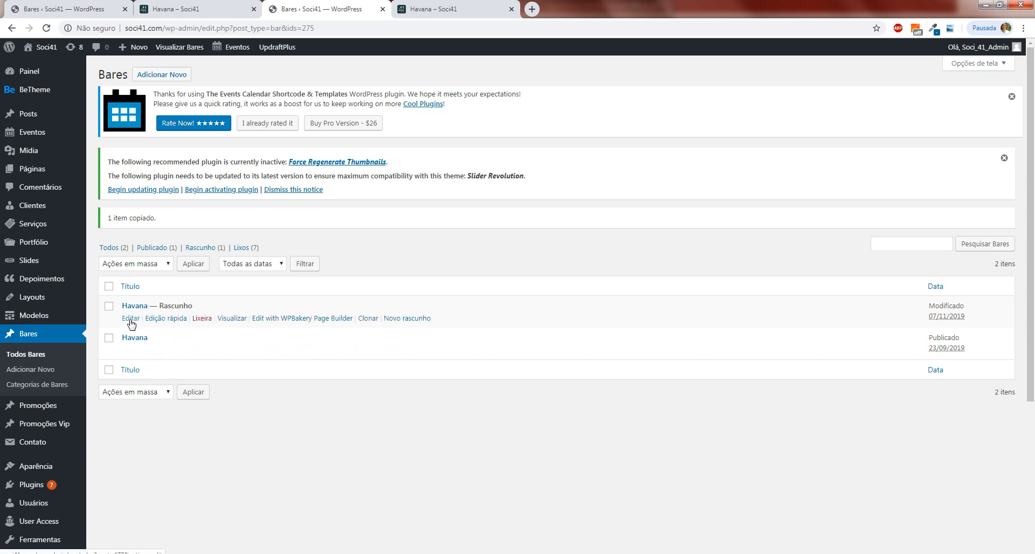
pyautogui.click(132, 323)
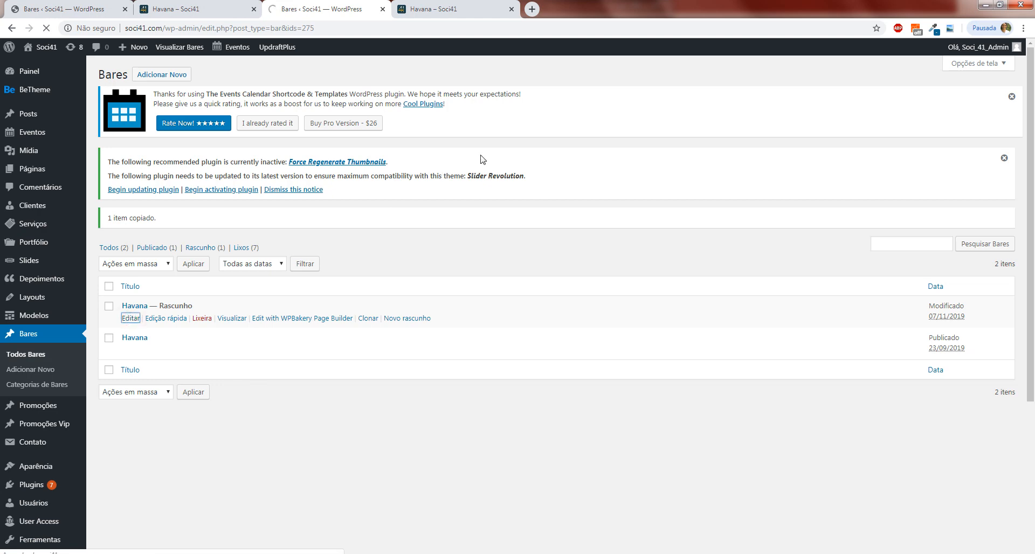
# Change the title of the cloned bar draft to "Bar 2".
pyautogui.scroll(-2, 527, 215)
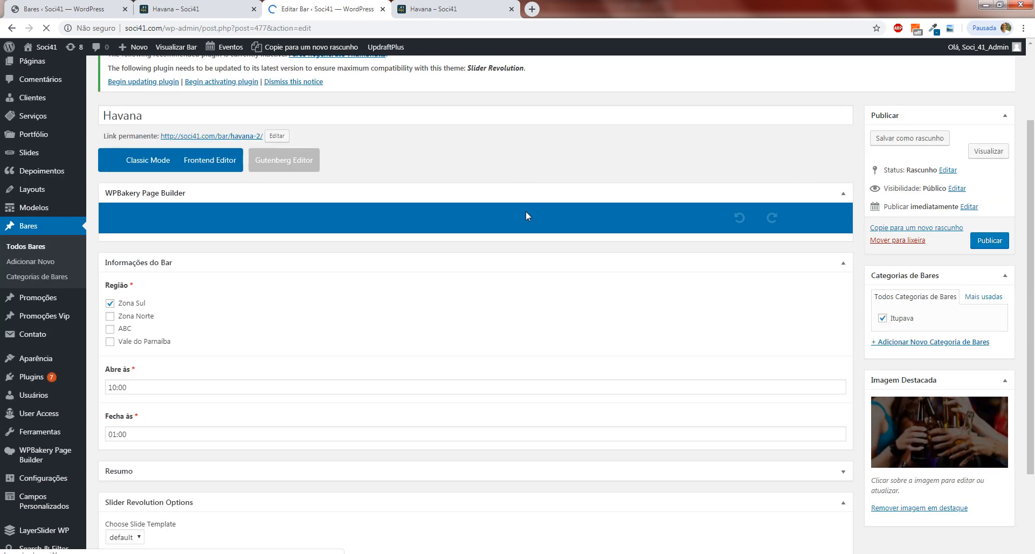
pyautogui.scroll(-3, 521, 261)
pyautogui.scroll(3, 522, 264)
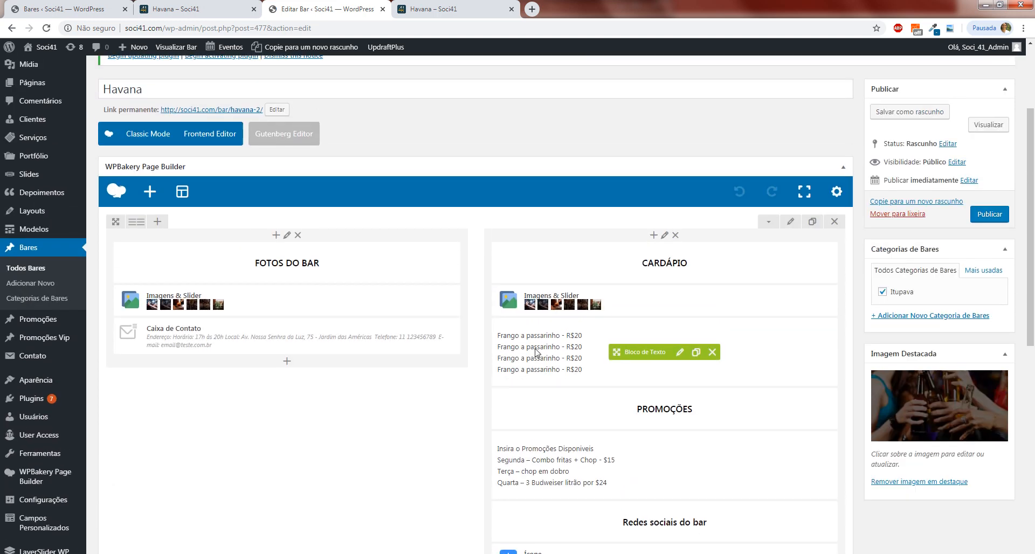
pyautogui.scroll(1, 536, 352)
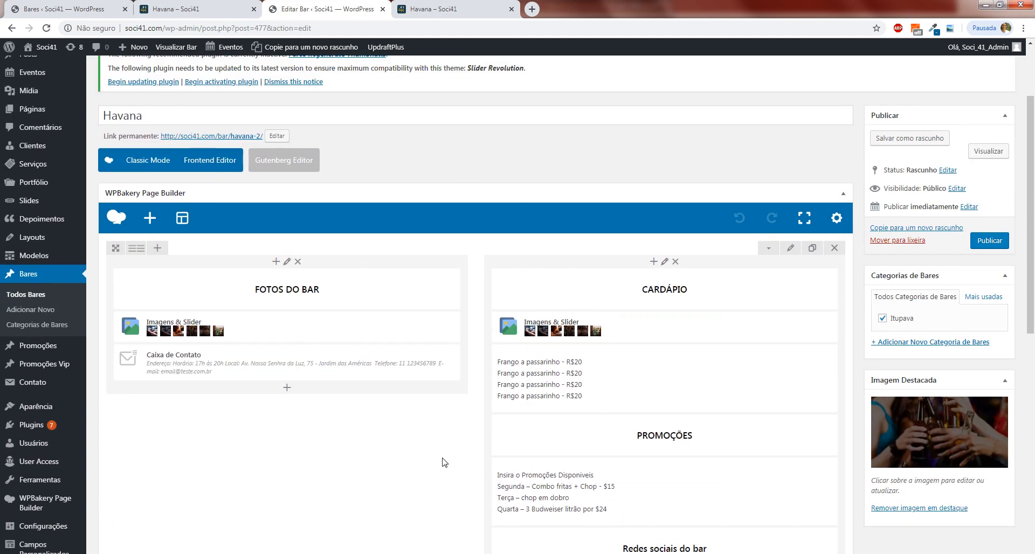
pyautogui.scroll(-2, 638, 467)
pyautogui.scroll(2, 638, 467)
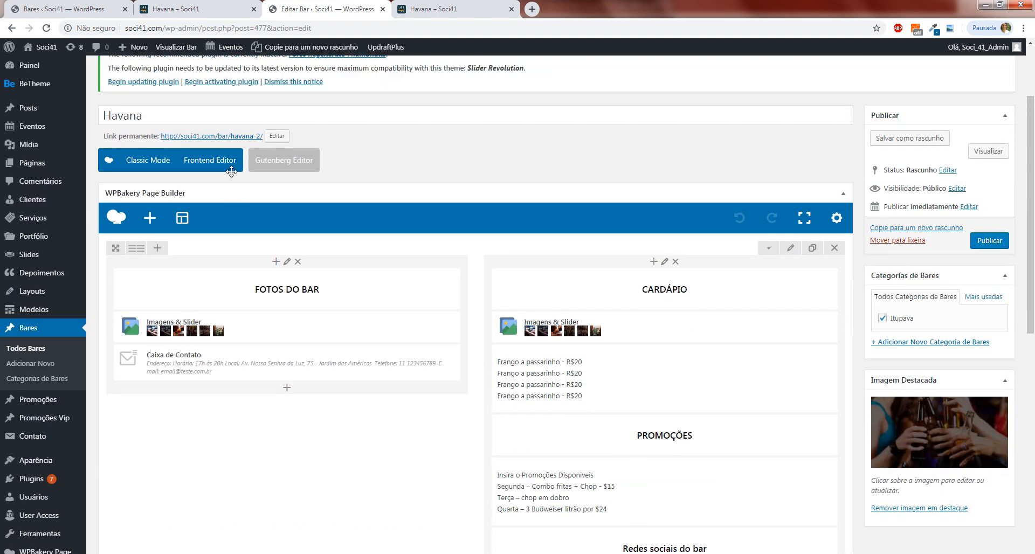
pyautogui.tripleClick(189, 120)
pyautogui.write('Bar 2')
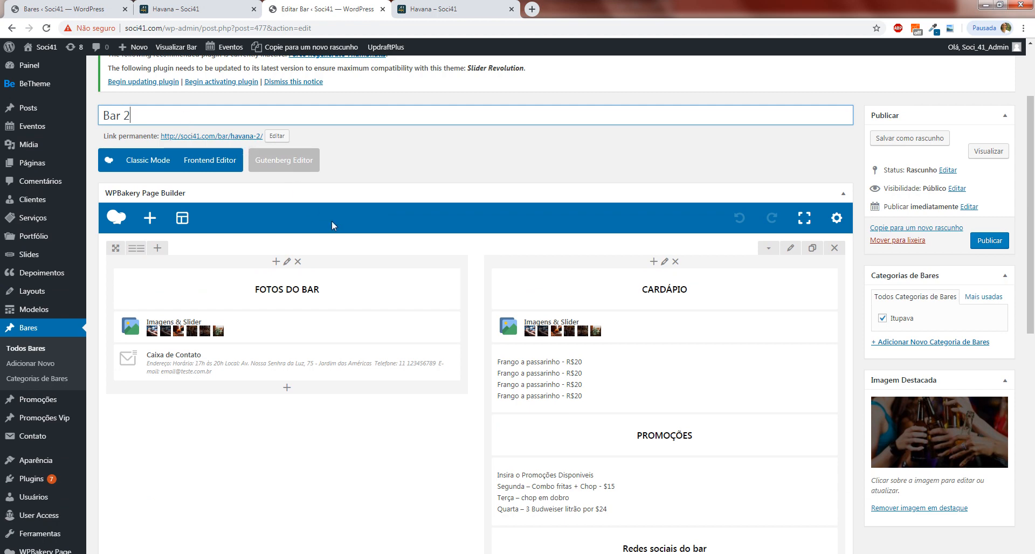
# Look over the content blocks of the Bar 2 draft in the page builder, from the bar photos to the social networks.
pyautogui.scroll(-1, 717, 229)
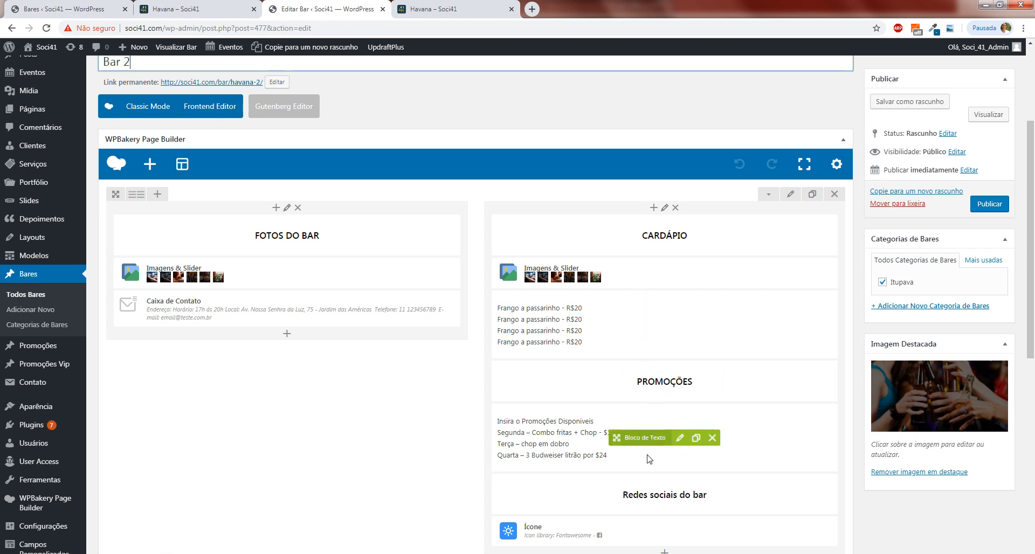
pyautogui.scroll(-2, 654, 482)
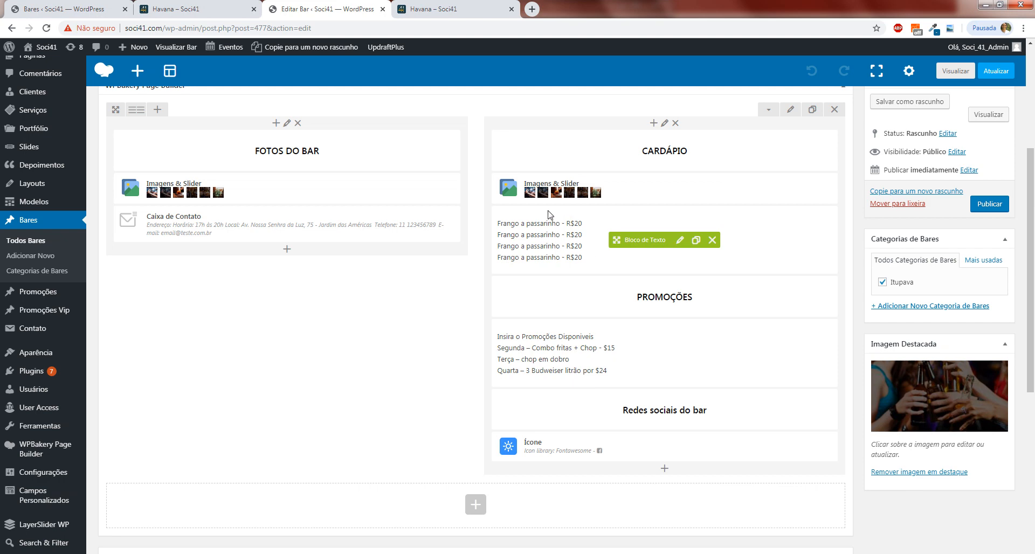
pyautogui.scroll(4, 626, 178)
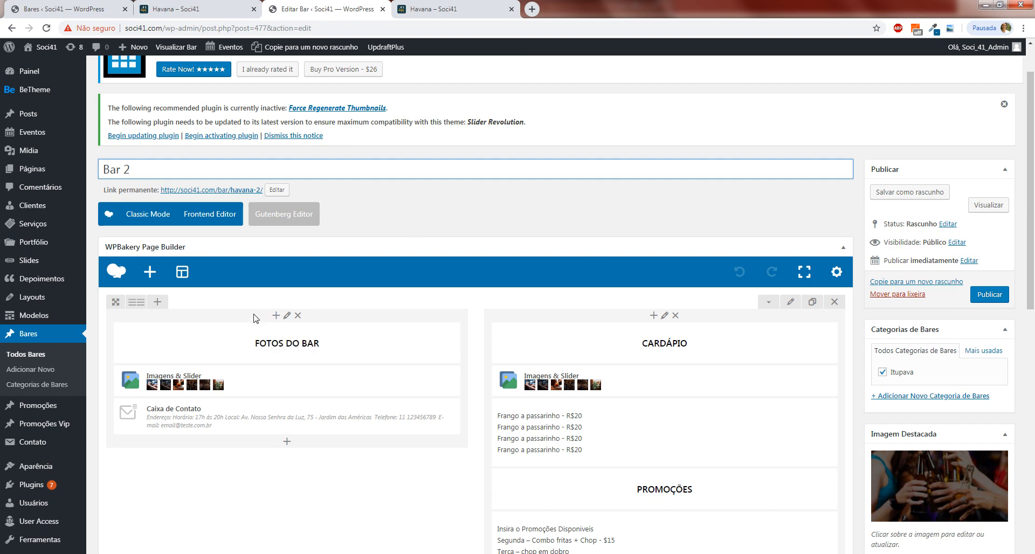
pyautogui.scroll(-2, 256, 318)
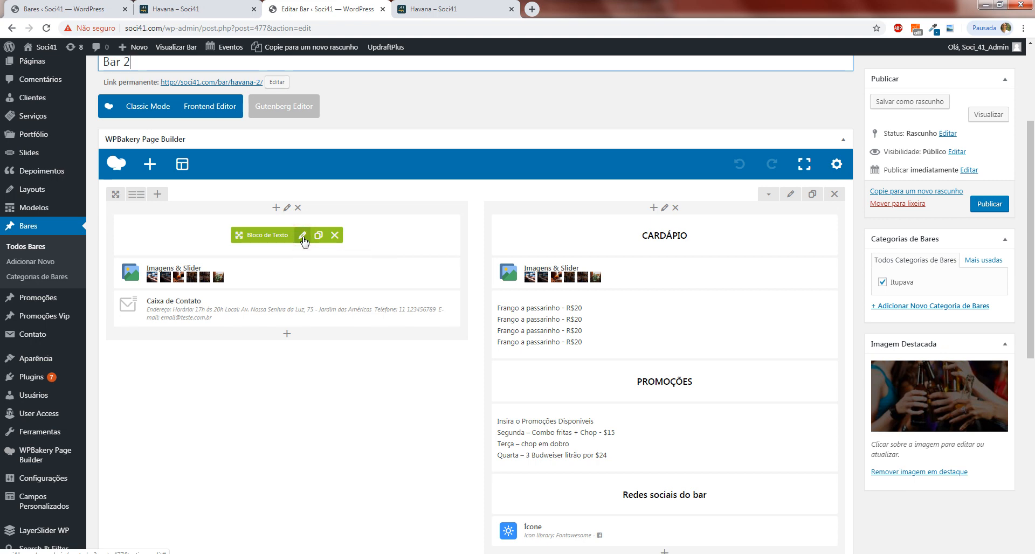
# View the text settings of the "FOTOS DO BAR" heading block and close them without changes.
pyautogui.click(303, 237)
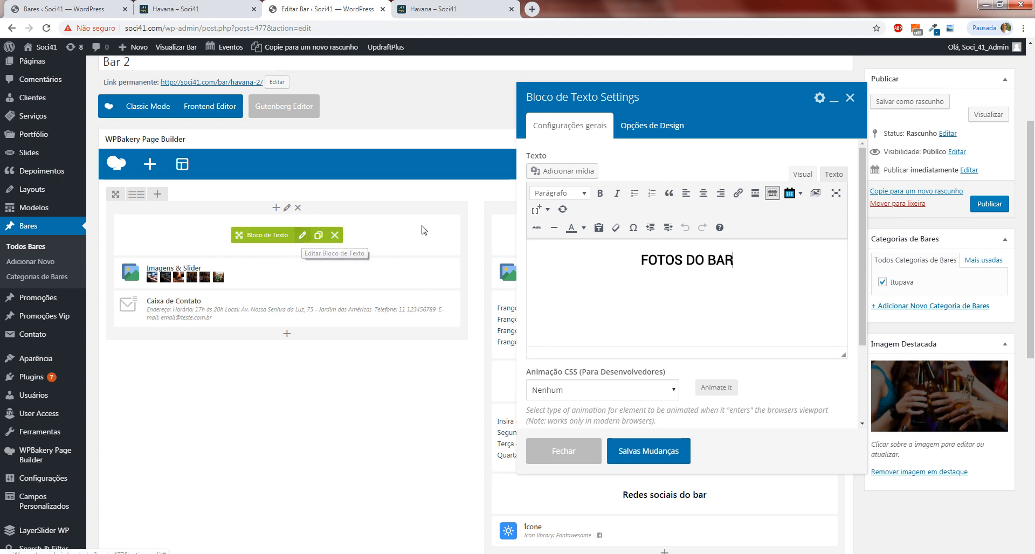
pyautogui.click(665, 267)
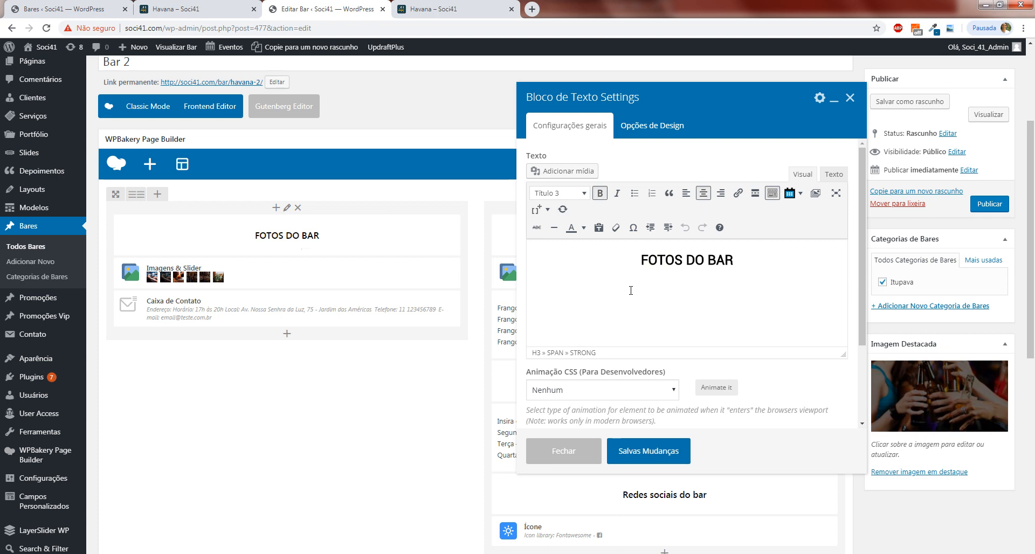
pyautogui.click(850, 98)
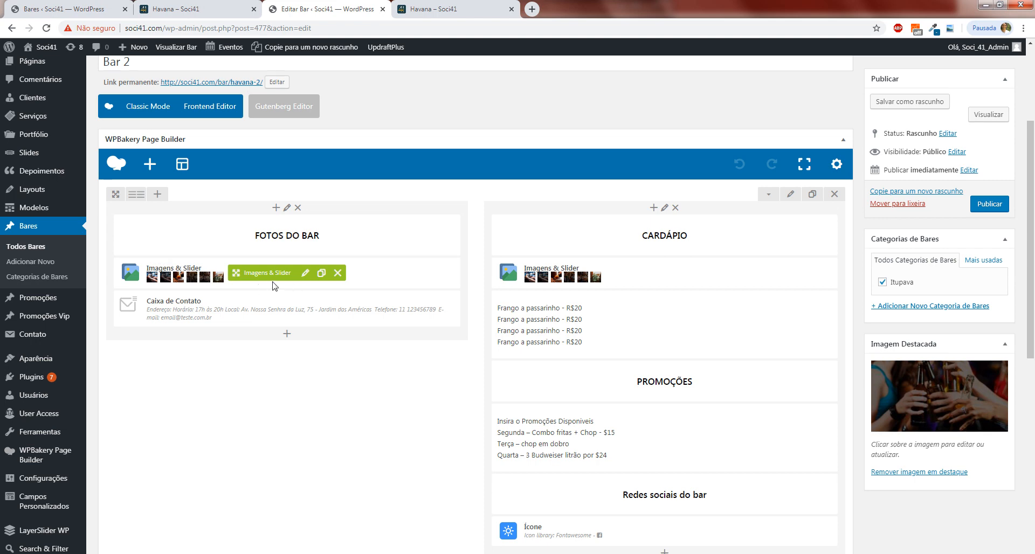
# Remove all images from the image slider under the "FOTOS DO BAR" heading and open the media library for replacements.
pyautogui.click(305, 274)
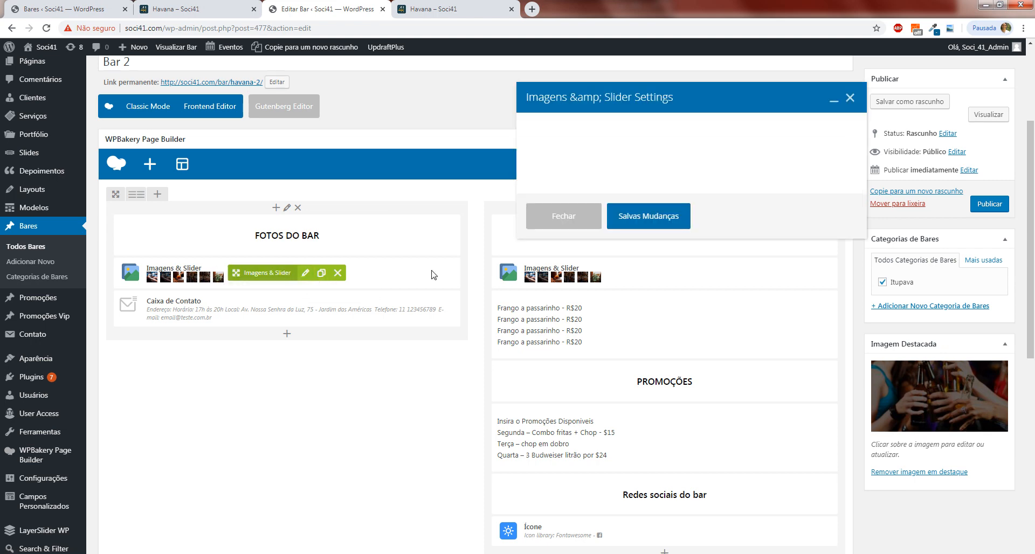
pyautogui.scroll(-3, 748, 260)
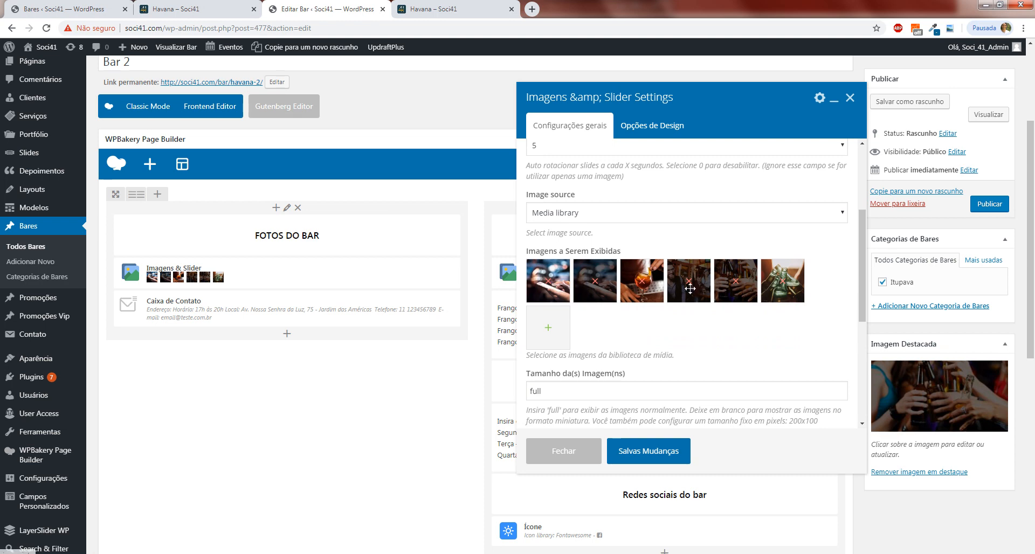
pyautogui.scroll(-2, 691, 289)
pyautogui.scroll(1, 715, 289)
pyautogui.scroll(2, 684, 231)
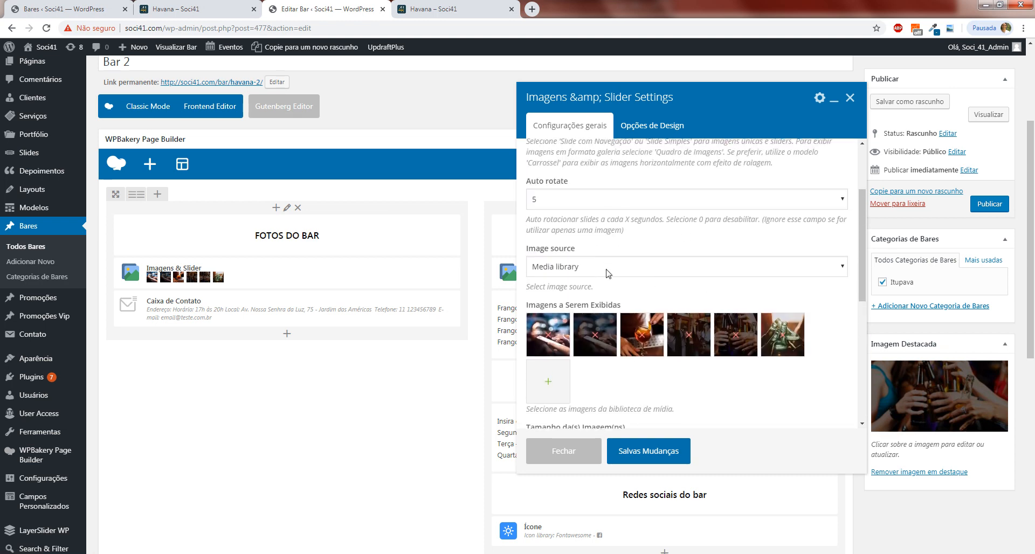
pyautogui.scroll(-2, 658, 289)
pyautogui.scroll(3, 661, 294)
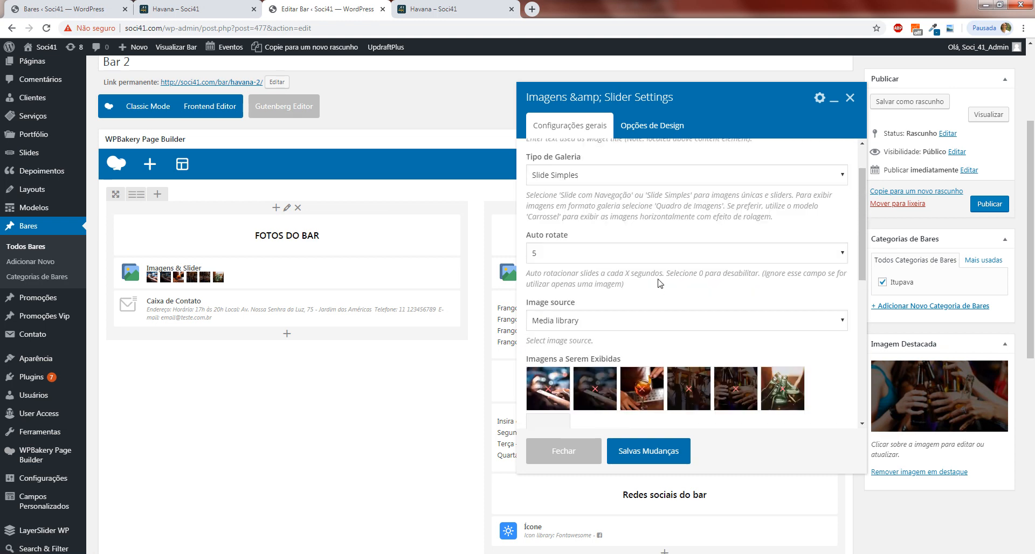
pyautogui.scroll(-2, 639, 271)
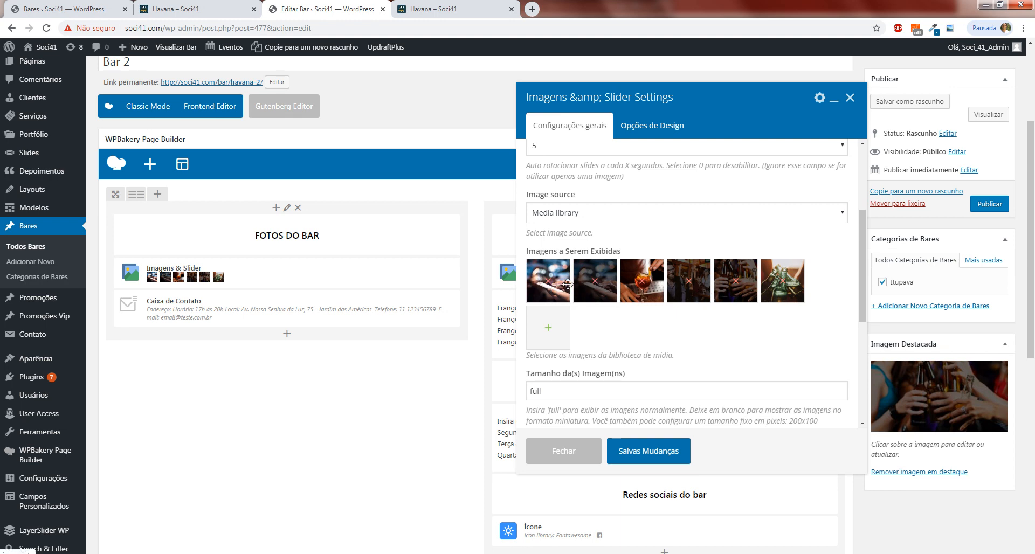
pyautogui.click(549, 281)
pyautogui.click(550, 282)
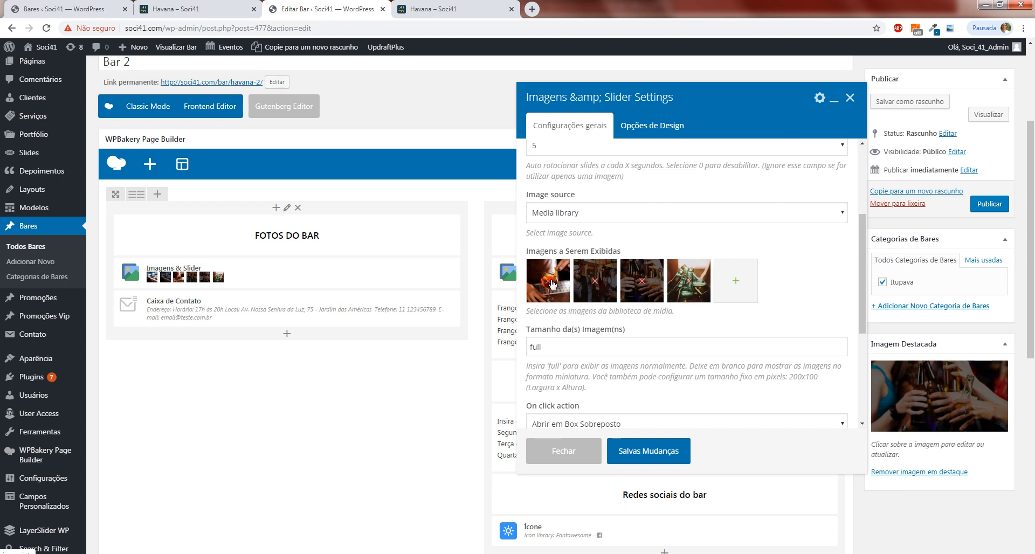
pyautogui.click(550, 281)
pyautogui.click(550, 282)
pyautogui.click(550, 281)
pyautogui.click(550, 282)
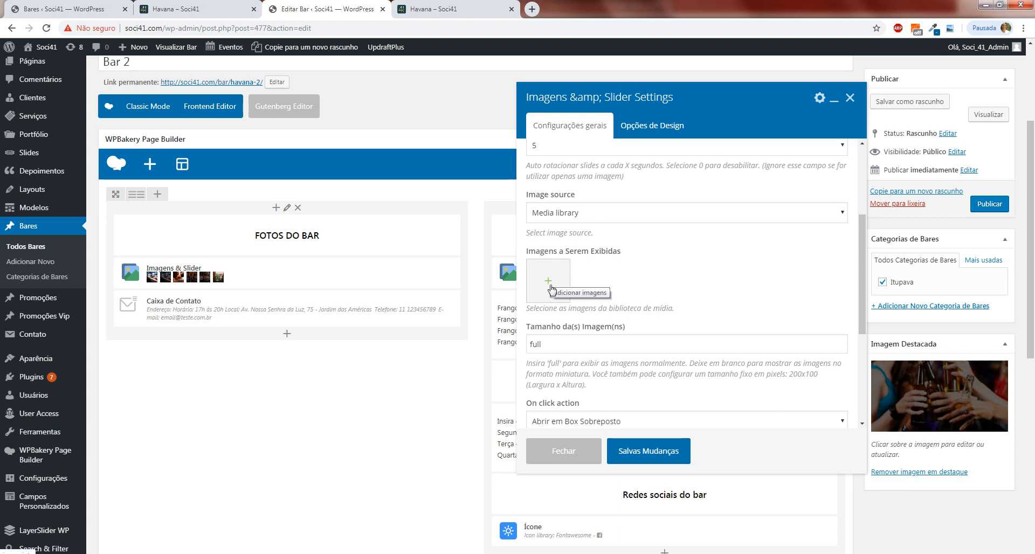
pyautogui.click(550, 284)
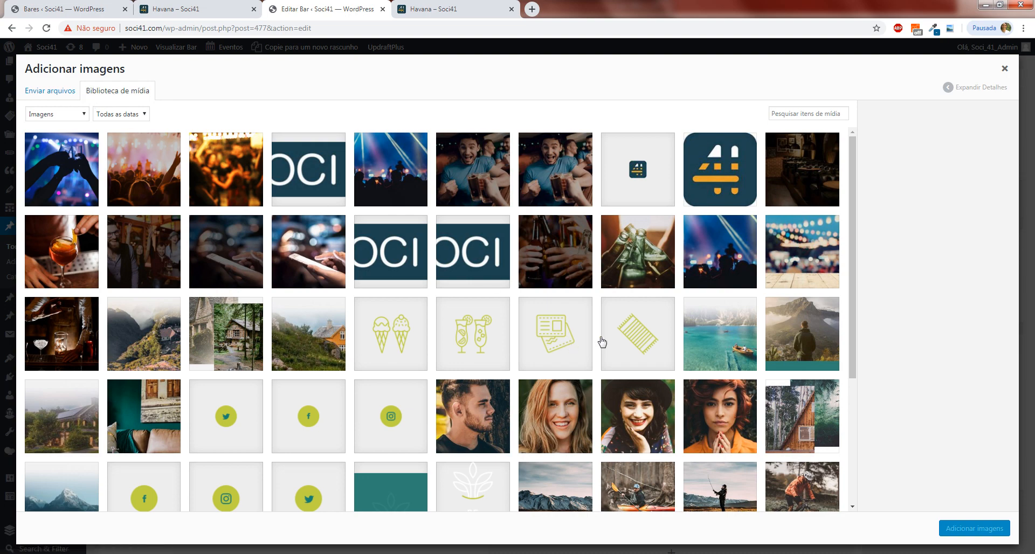
# Check the option for uploading image files from the computer, dismiss the file chooser and return to the media library.
pyautogui.moveTo(855, 189)
pyautogui.mouseDown()
pyautogui.moveTo(855, 272)
pyautogui.moveTo(866, 287)
pyautogui.moveTo(857, 171)
pyautogui.mouseUp()
pyautogui.click(67, 97)
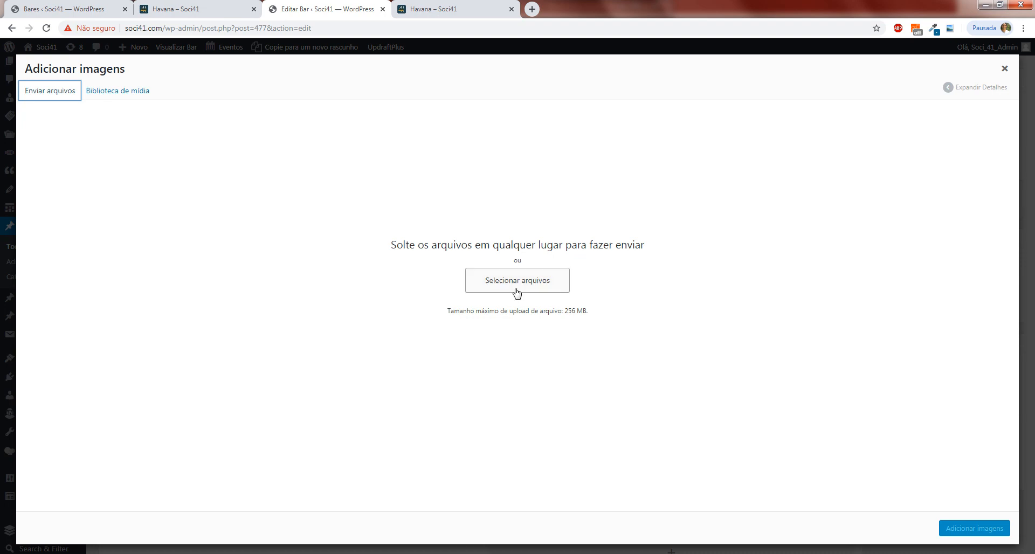
pyautogui.click(490, 289)
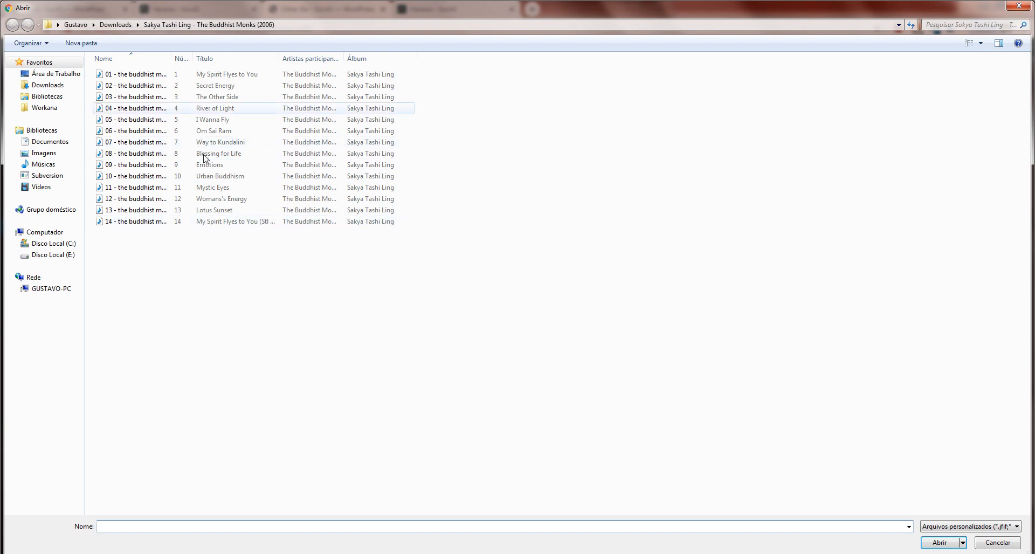
pyautogui.click(1025, 7)
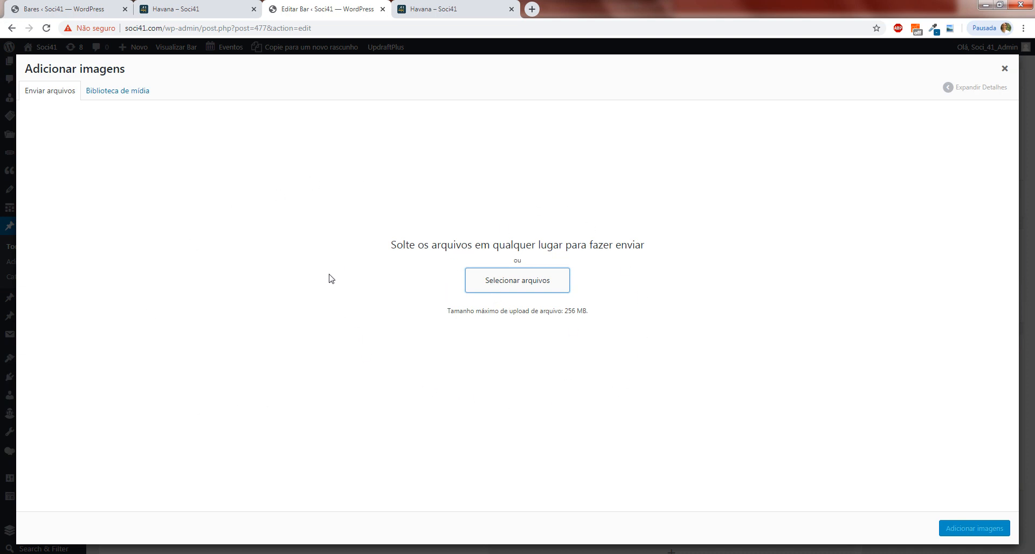
pyautogui.click(125, 90)
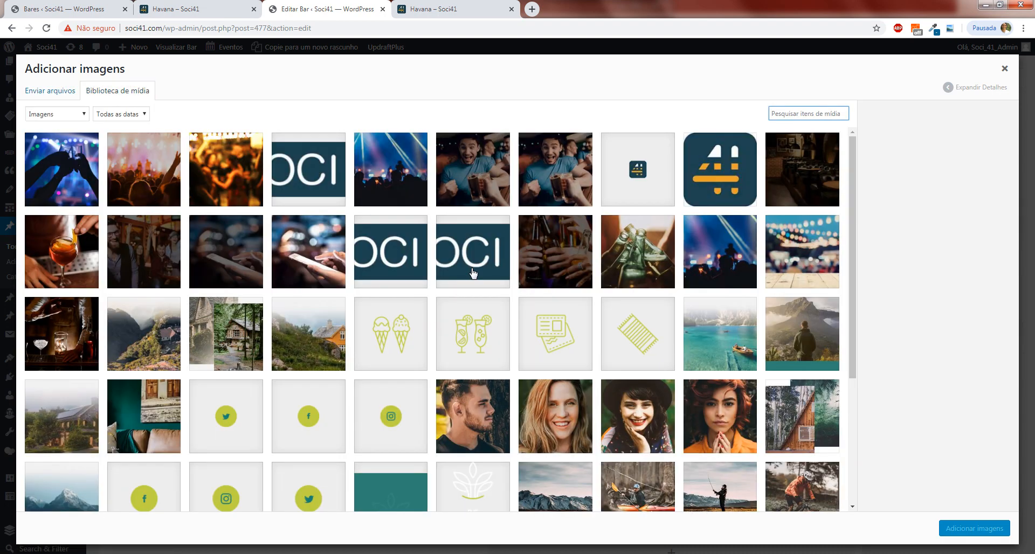
# Select the images vip.jpg, contato-1.jpg and contato.jpg in the media library.
pyautogui.click(132, 268)
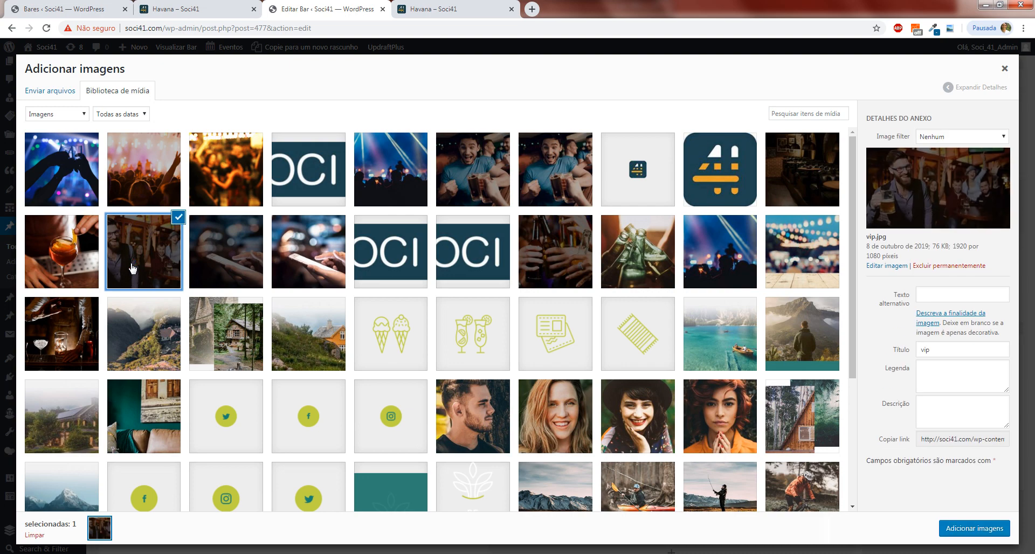
pyautogui.click(200, 269)
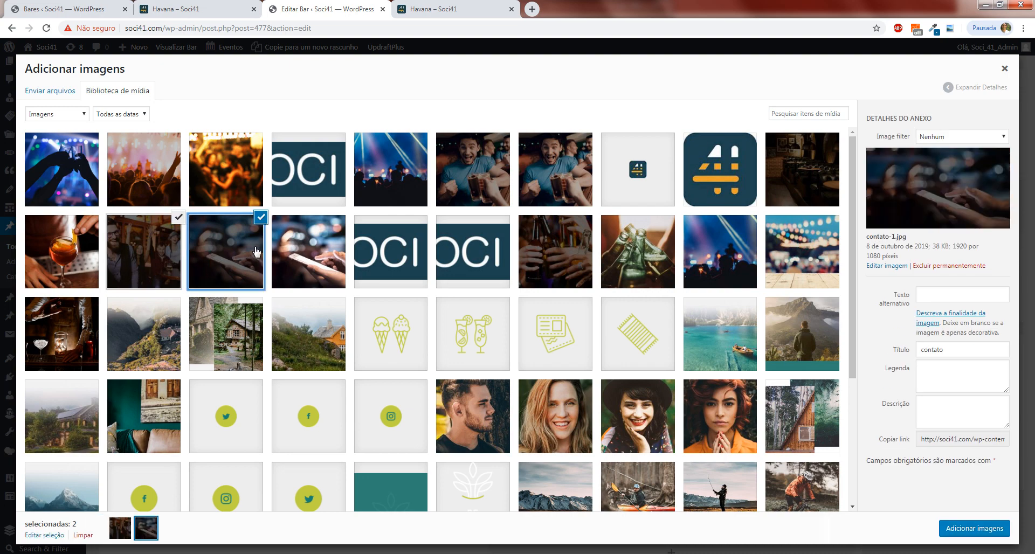
pyautogui.click(292, 250)
pyautogui.click(310, 198)
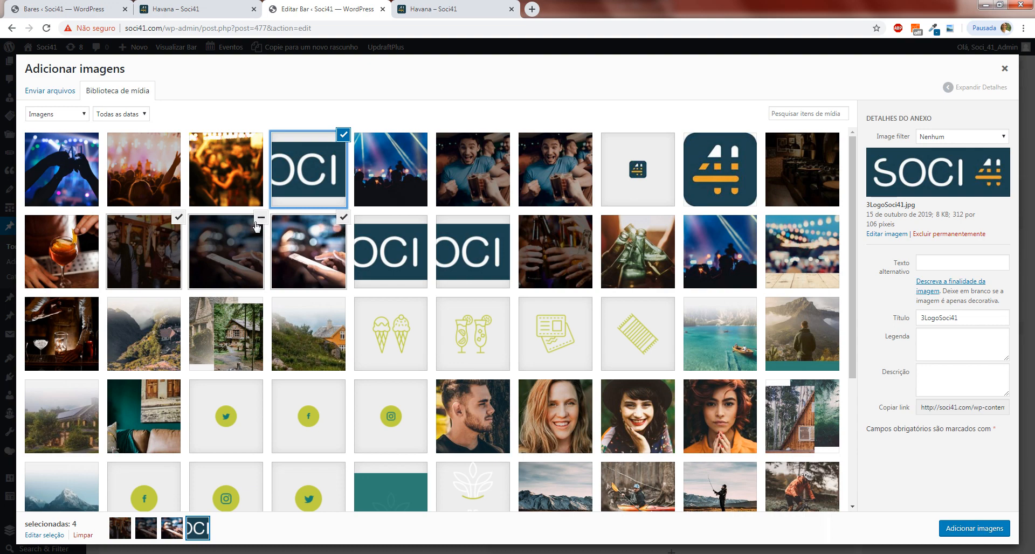
pyautogui.click(406, 187)
pyautogui.click(472, 186)
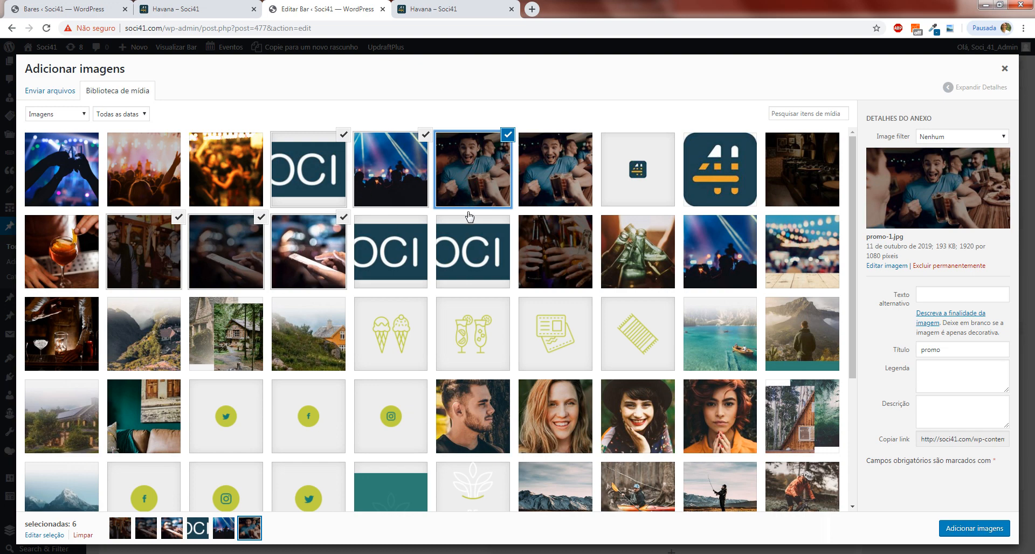
pyautogui.click(509, 138)
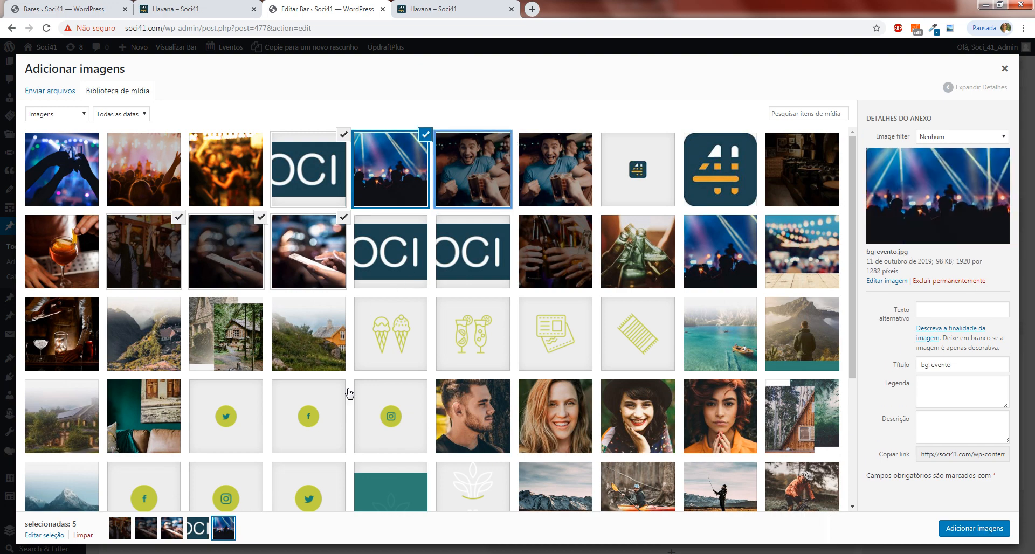
pyautogui.click(426, 134)
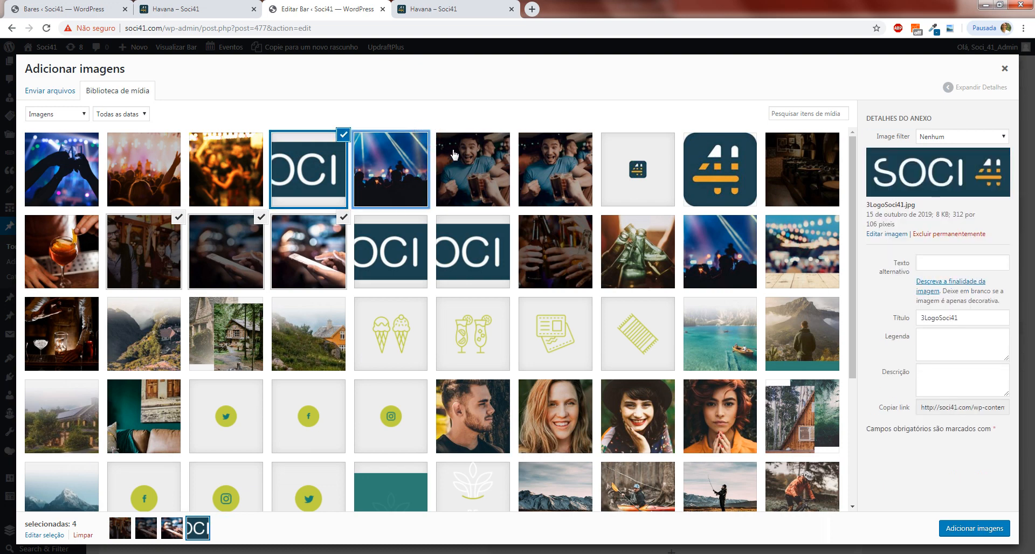
pyautogui.click(344, 135)
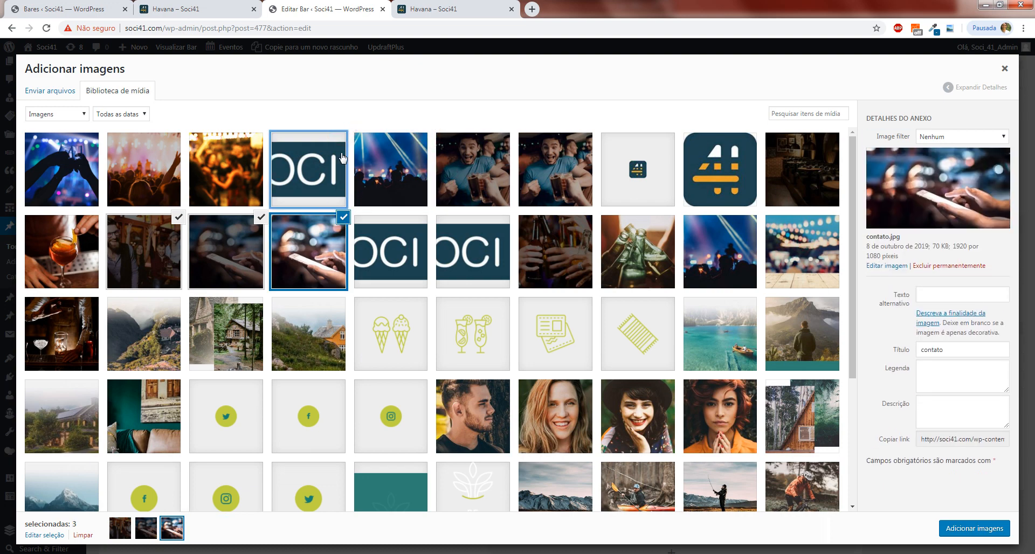
pyautogui.click(343, 217)
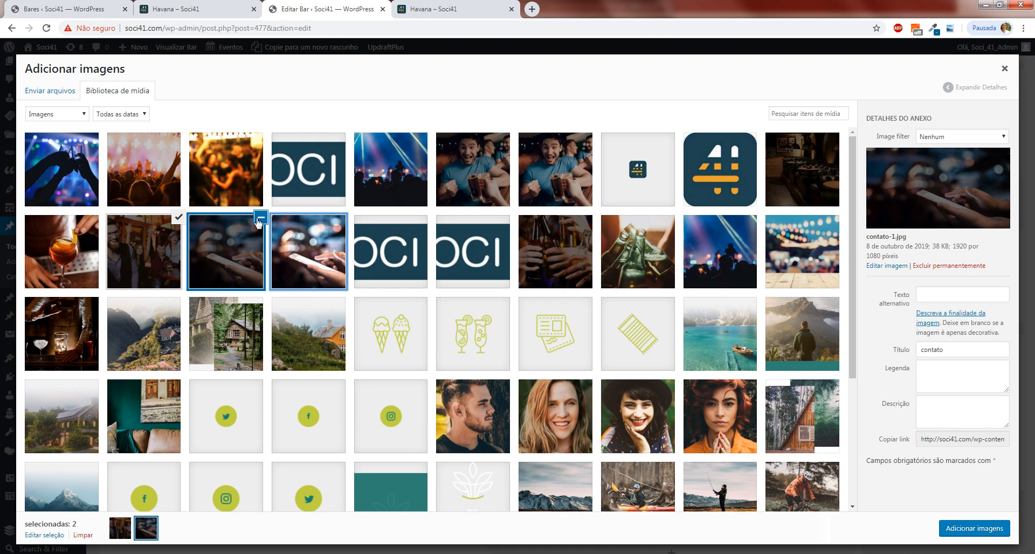
pyautogui.click(260, 217)
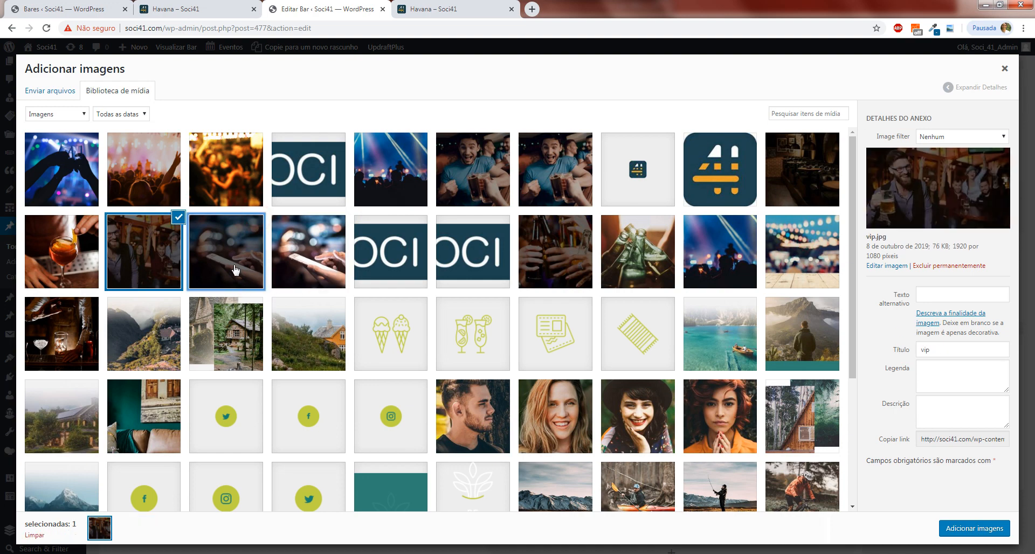
pyautogui.click(236, 270)
pyautogui.click(323, 288)
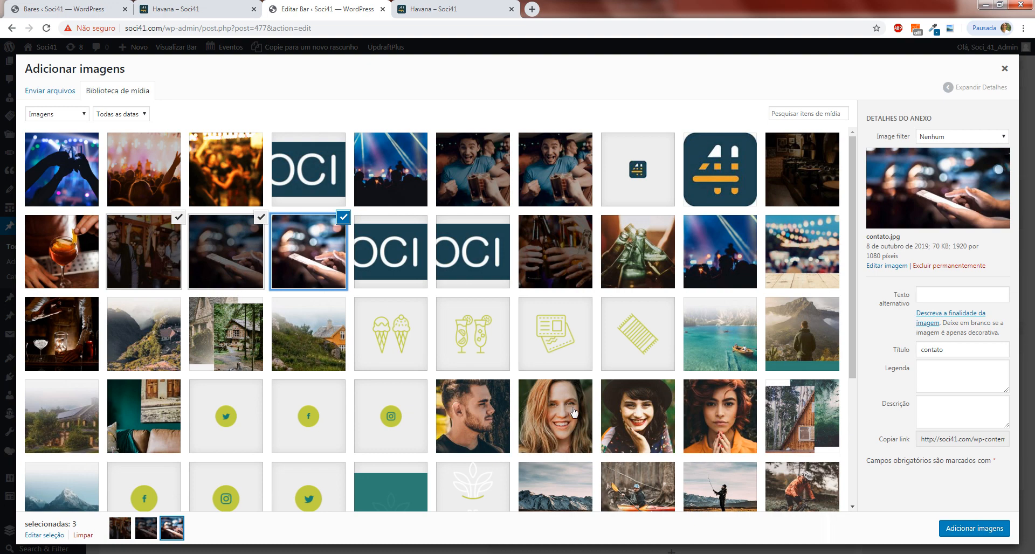
# Add the three selected images to the bar photo slider and save the slider settings.
pyautogui.click(972, 534)
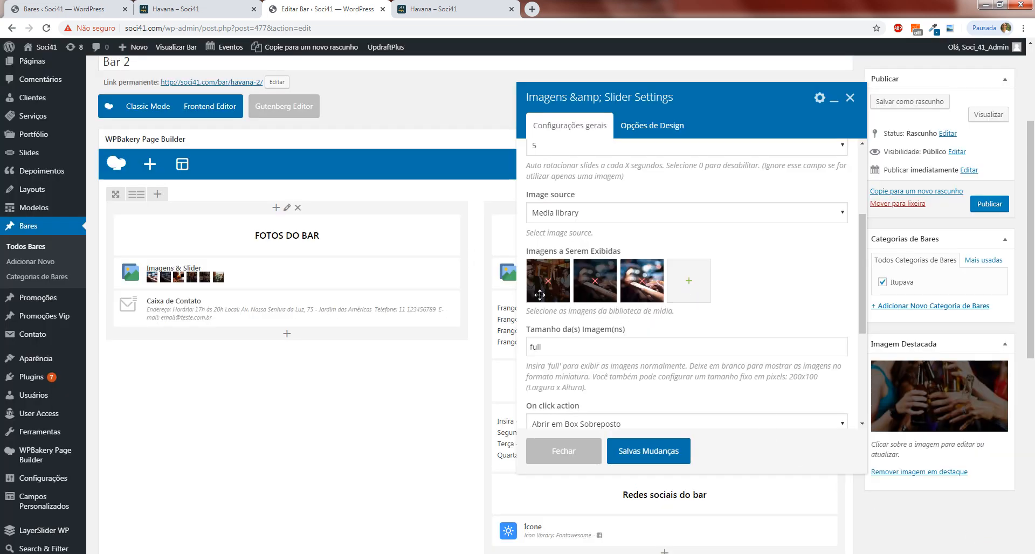
pyautogui.scroll(-2, 633, 343)
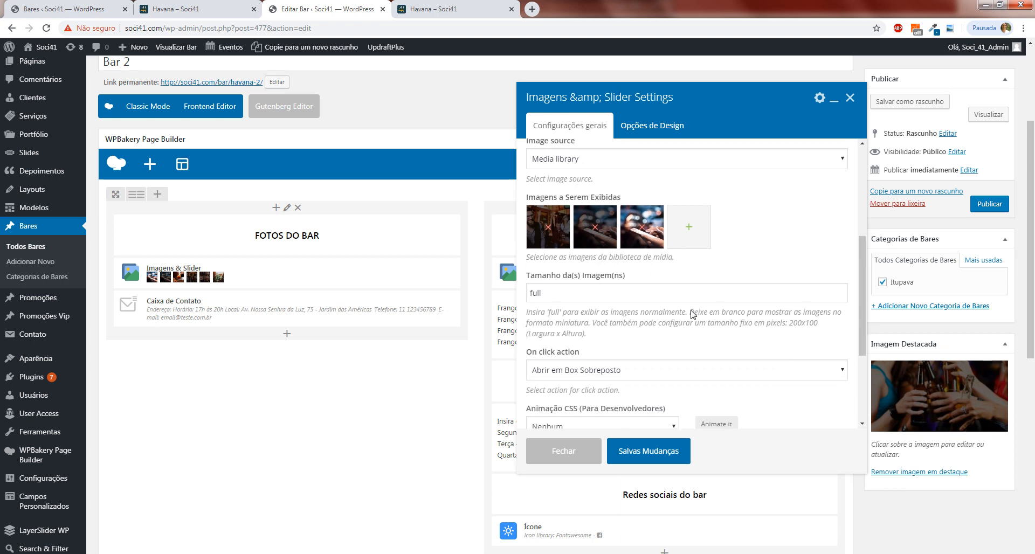
pyautogui.scroll(-2, 626, 263)
pyautogui.scroll(-2, 743, 345)
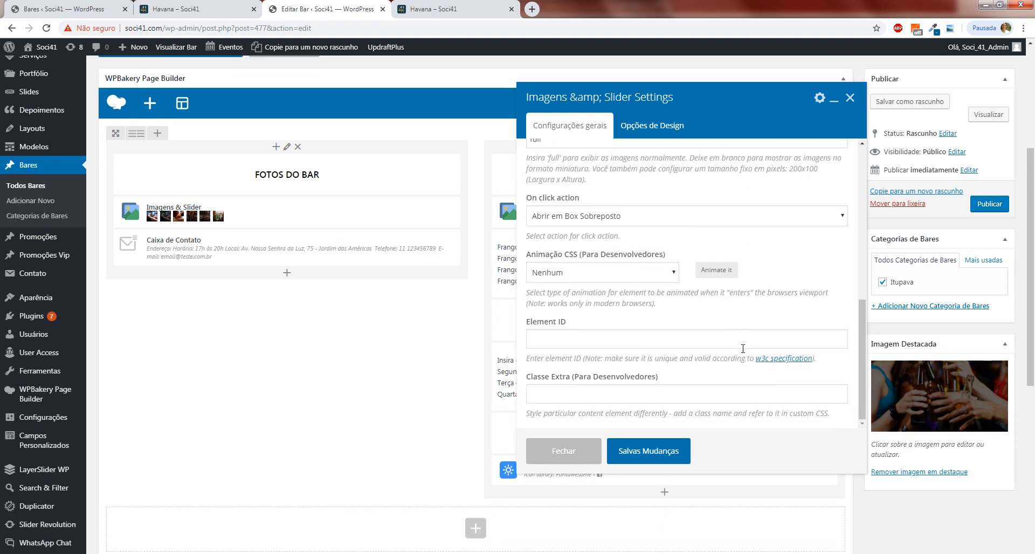
pyautogui.scroll(5, 736, 347)
pyautogui.scroll(4, 672, 343)
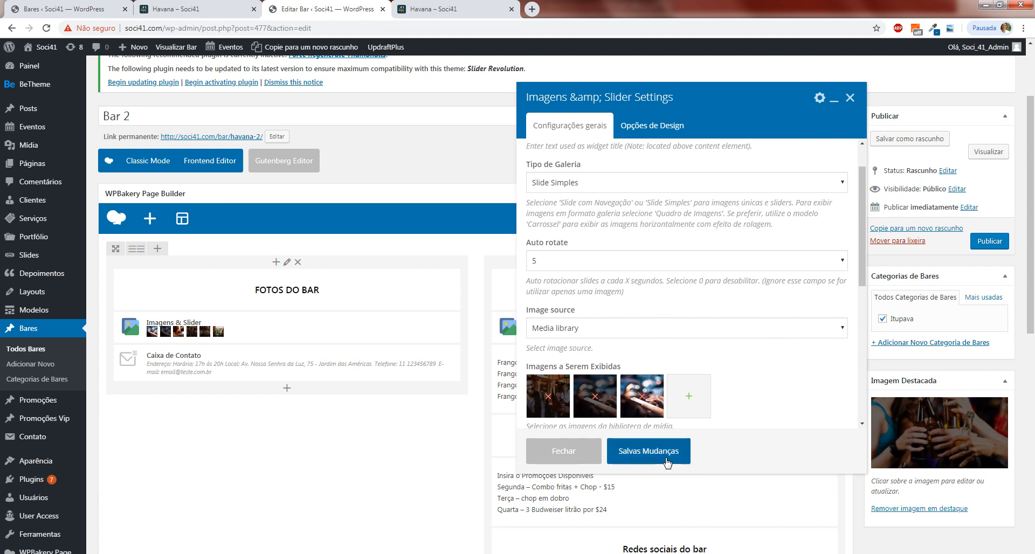
pyautogui.click(663, 460)
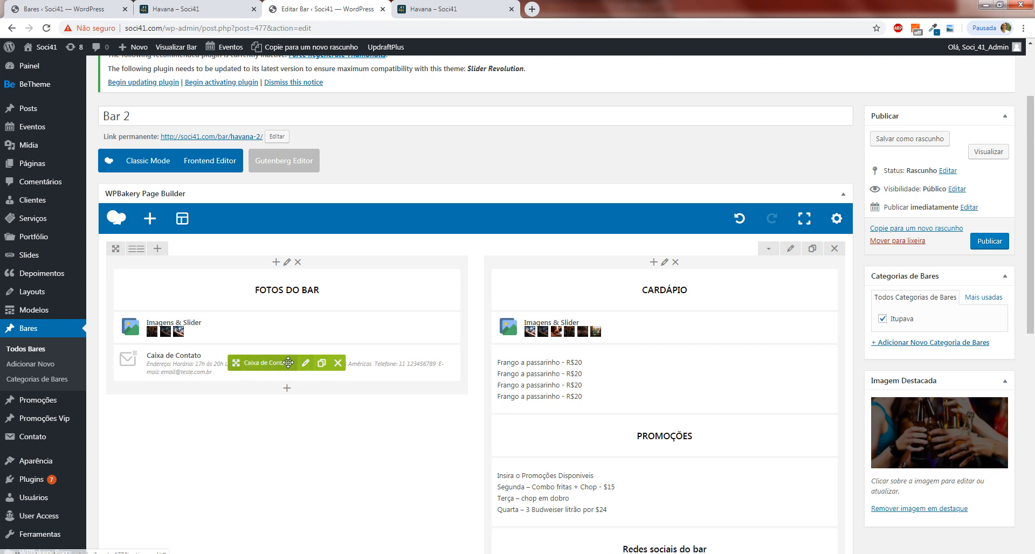
# Examine the contact box settings of the Bar 2 draft, covering the title, address, phone, e-mail and website fields.
pyautogui.click(306, 363)
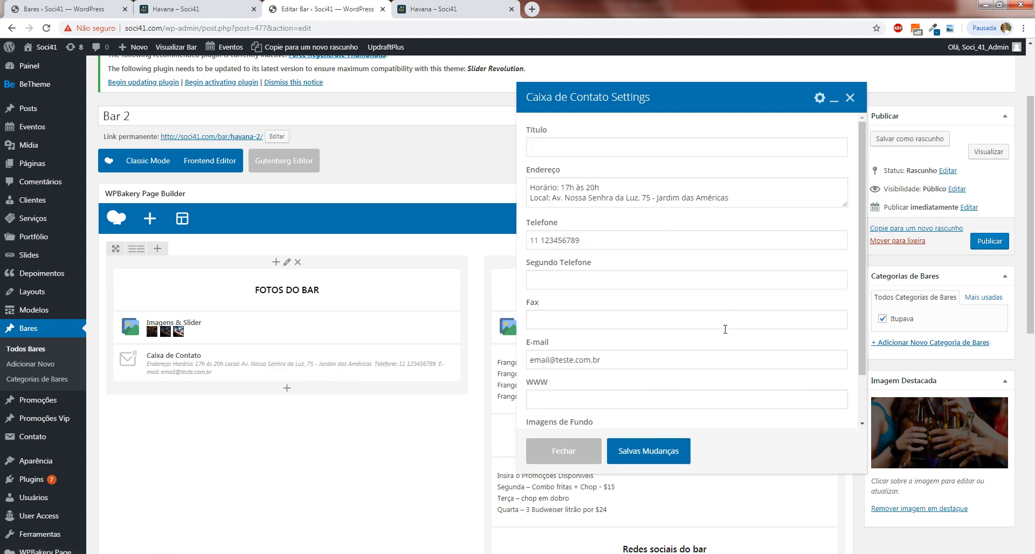
pyautogui.scroll(-2, 720, 305)
pyautogui.scroll(2, 720, 308)
pyautogui.click(555, 393)
pyautogui.click(550, 360)
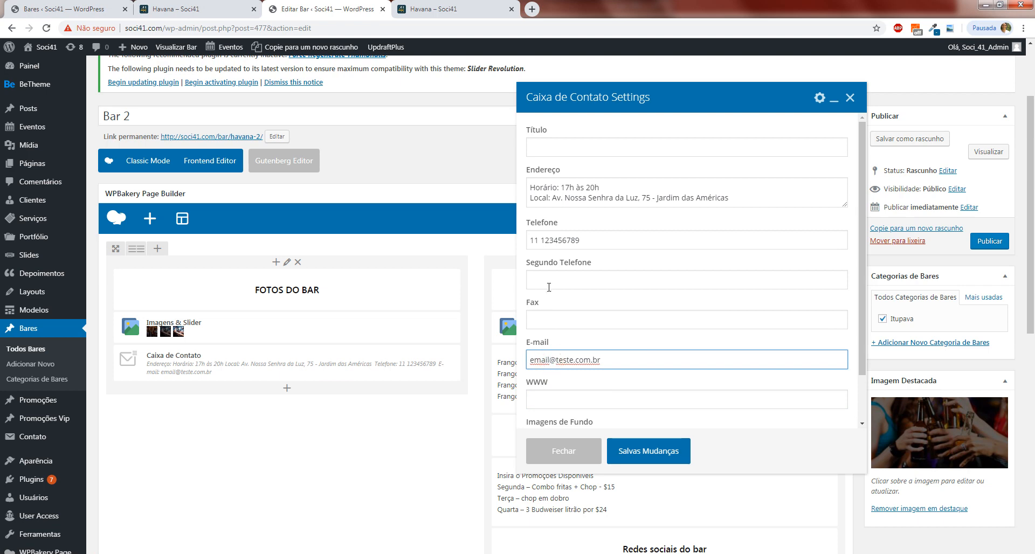
pyautogui.click(557, 242)
pyautogui.click(571, 279)
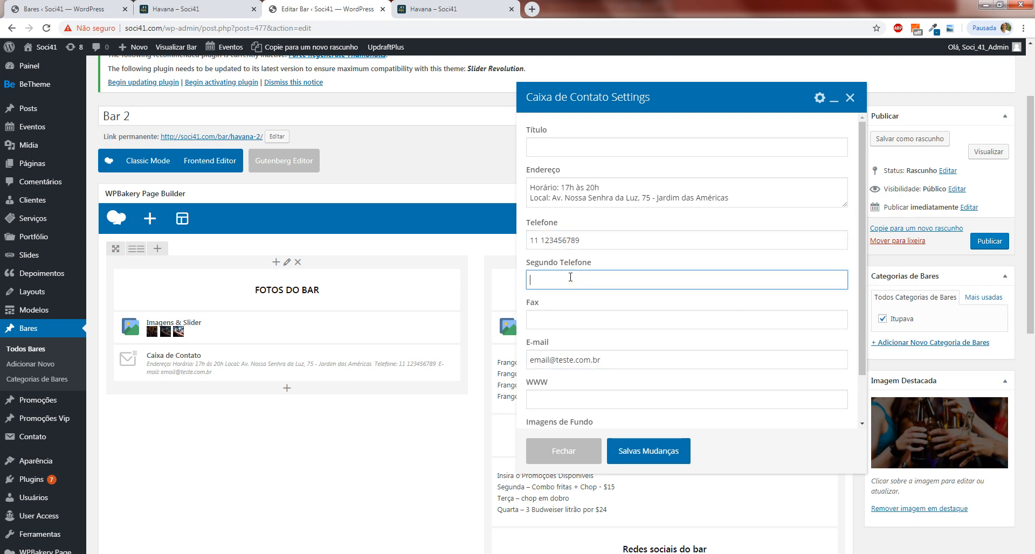
pyautogui.click(566, 200)
pyautogui.click(534, 144)
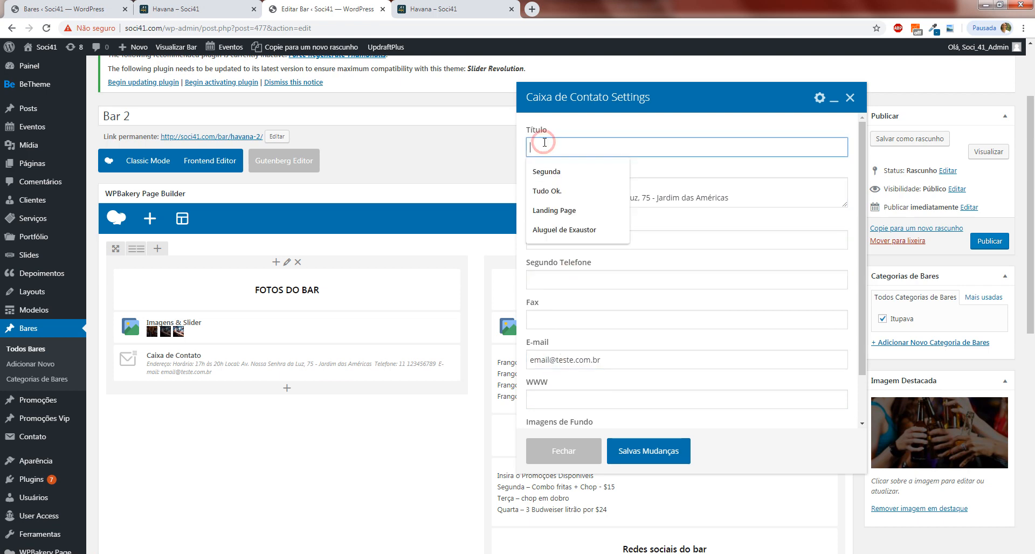
pyautogui.click(614, 160)
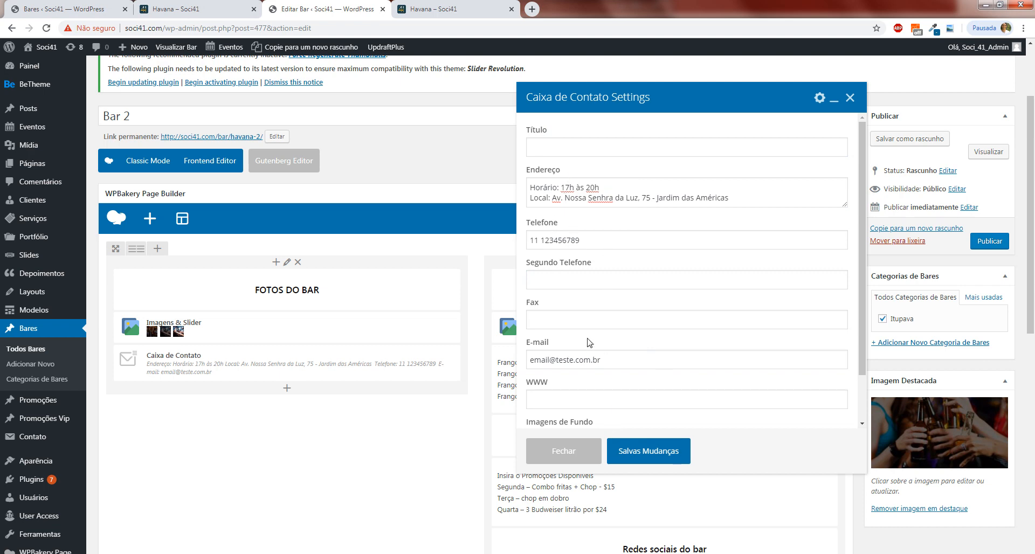
# Check the remaining contact box fields down to the background image and save the contact box settings.
pyautogui.scroll(-1, 577, 326)
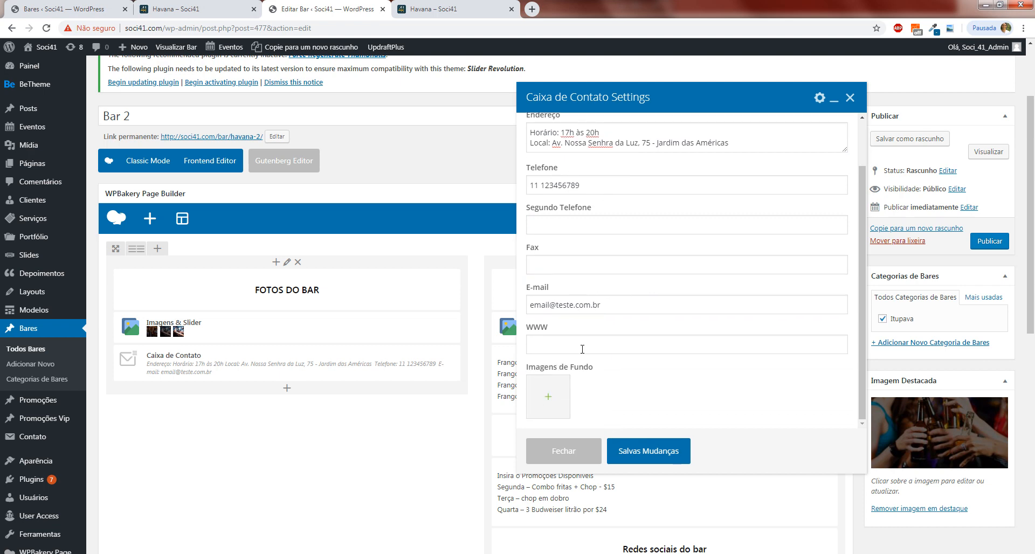
pyautogui.click(637, 450)
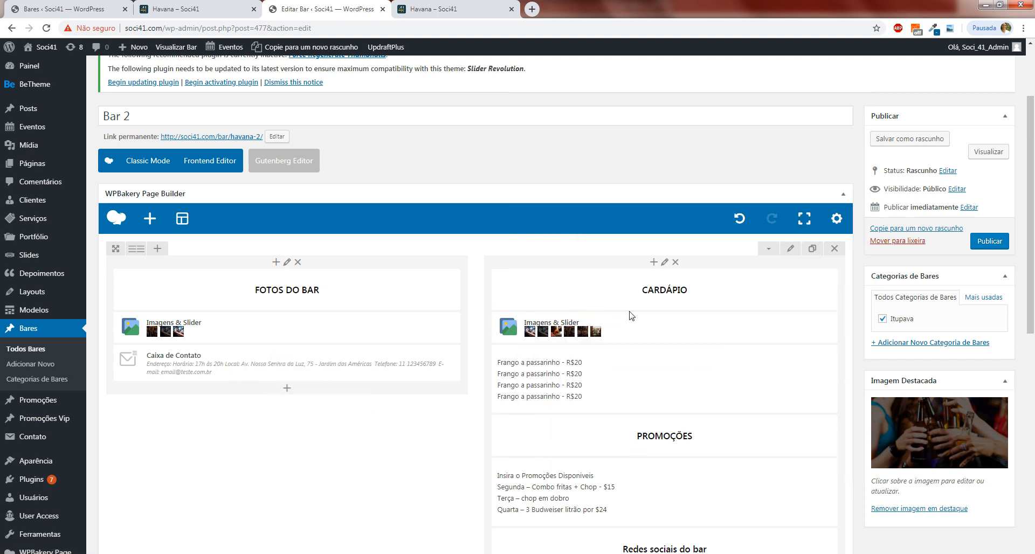
# Examine the image slider settings under CARDÁPIO, including gallery type and displayed images, and close them without saving.
pyautogui.scroll(-3, 663, 267)
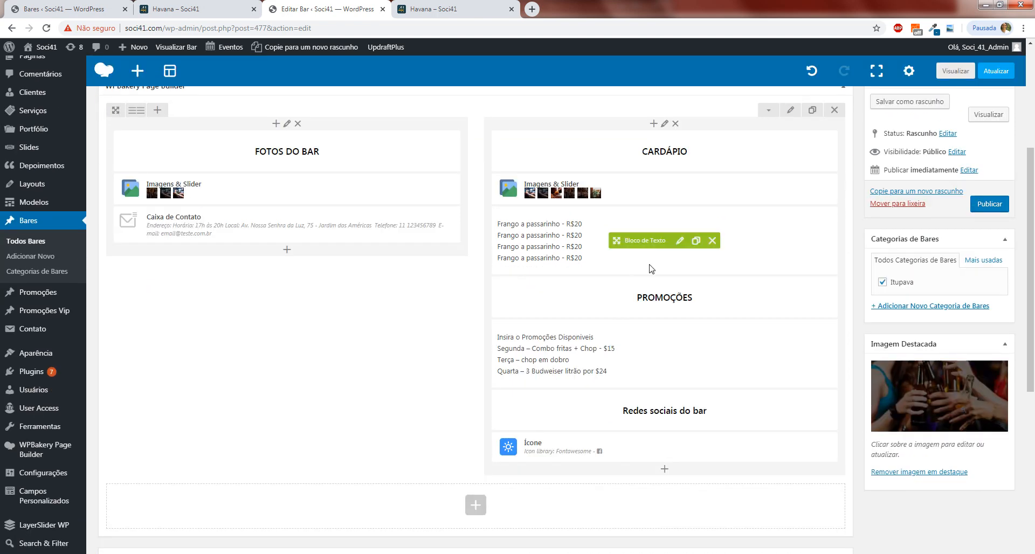
pyautogui.scroll(3, 654, 264)
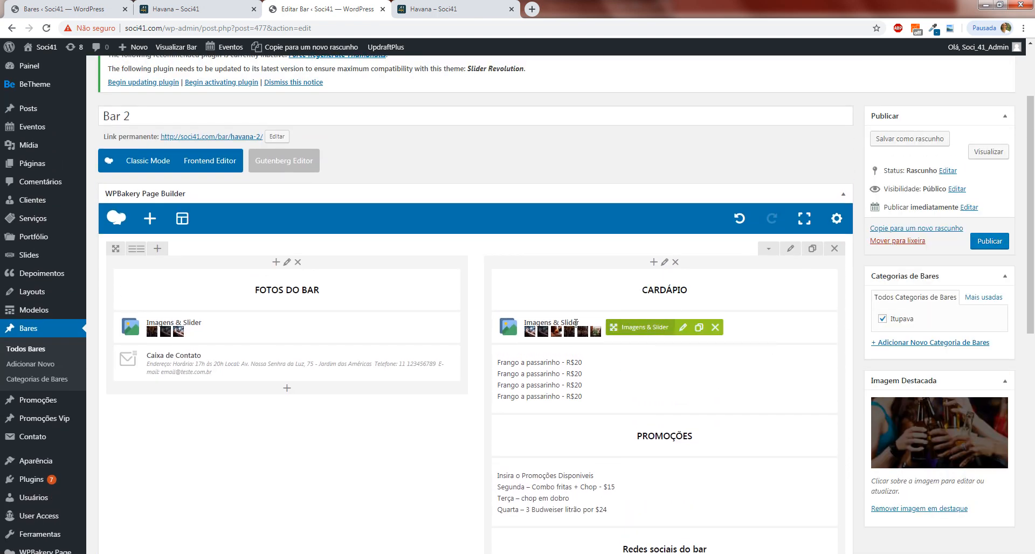
pyautogui.click(684, 328)
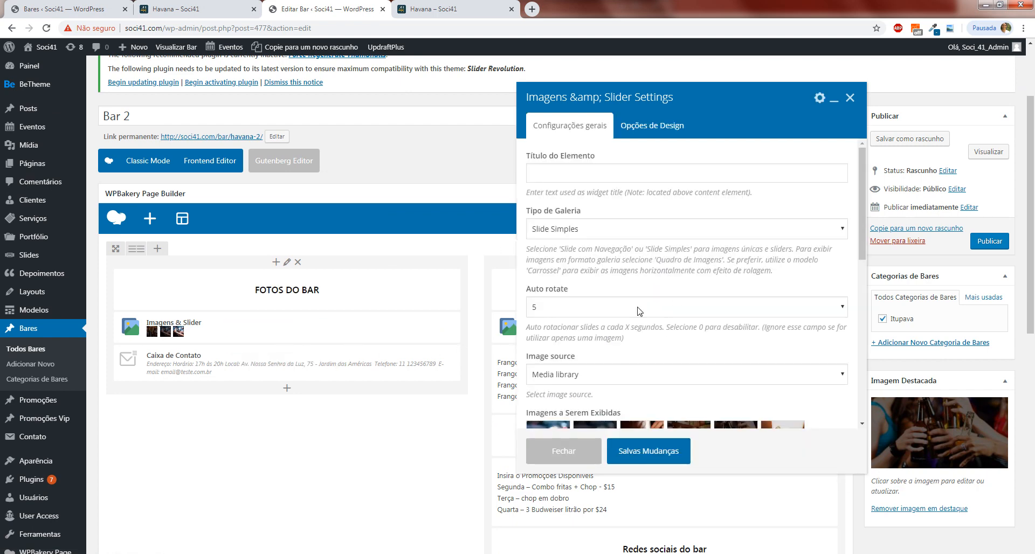
pyautogui.scroll(-3, 668, 327)
pyautogui.scroll(5, 668, 326)
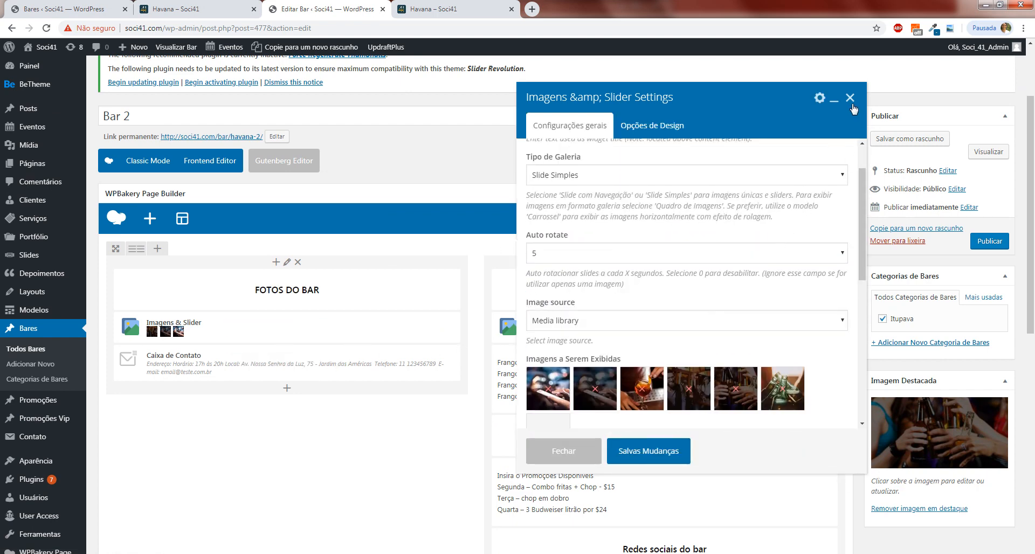
pyautogui.click(850, 97)
# Review the dish list under CARDÁPIO and the offer list under PROMOÇÕES, saving each text block.
pyautogui.scroll(-3, 510, 271)
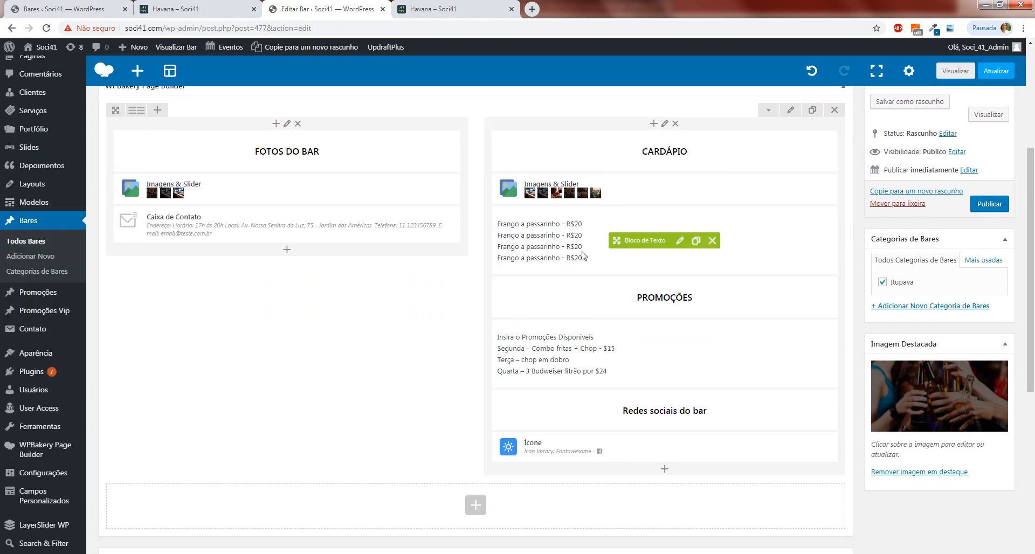
pyautogui.click(680, 241)
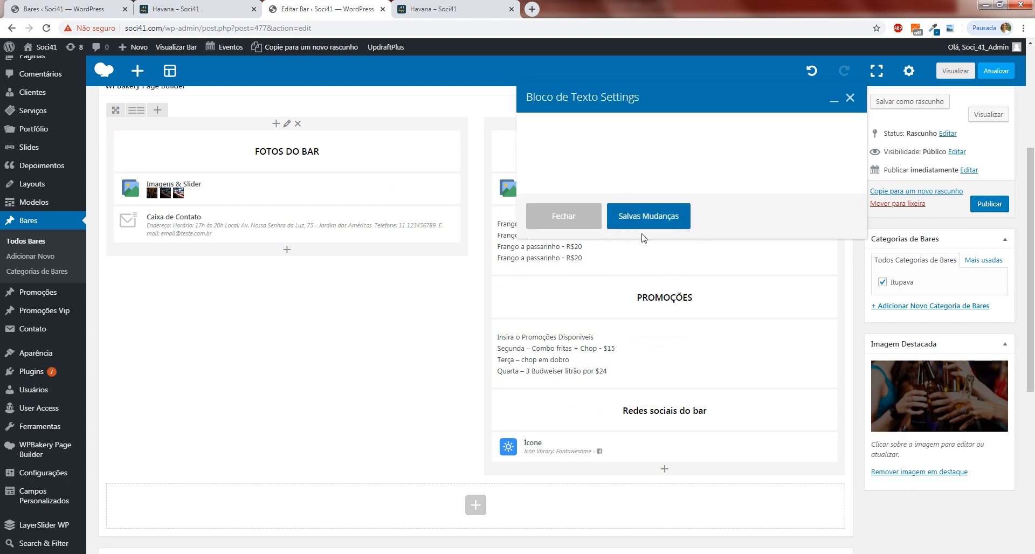
pyautogui.click(653, 293)
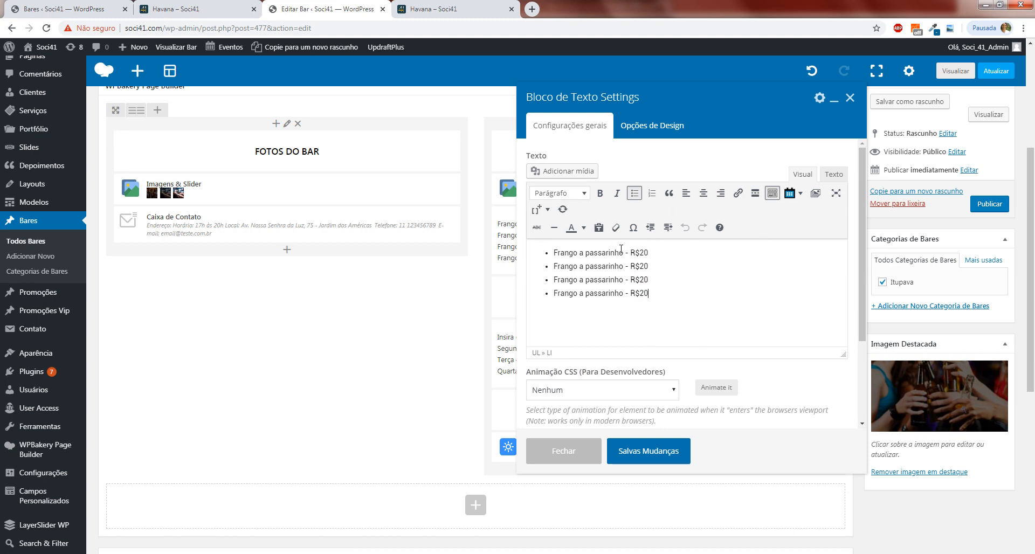
pyautogui.click(688, 286)
pyautogui.moveTo(690, 296); pyautogui.dragTo(554, 249)
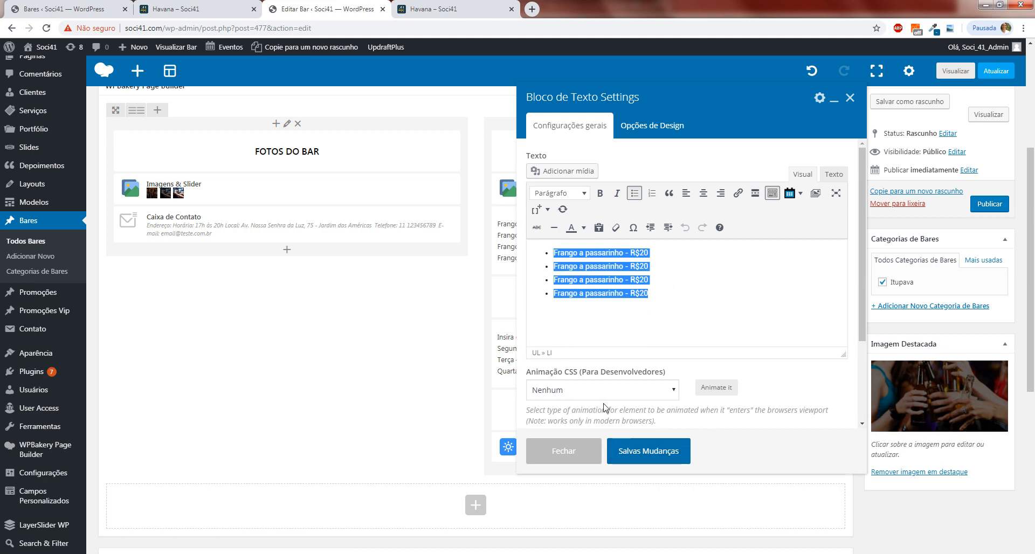
pyautogui.click(631, 456)
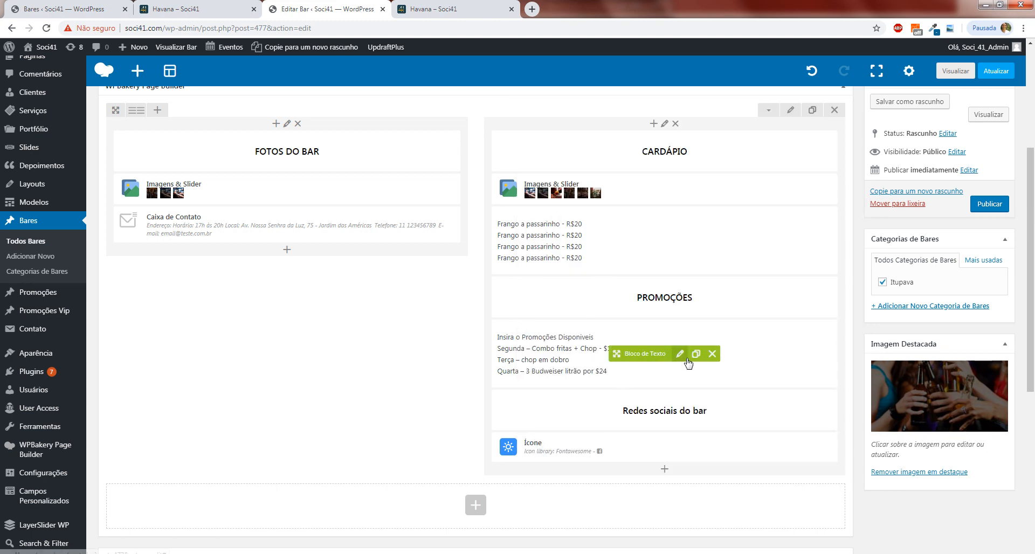
pyautogui.click(680, 354)
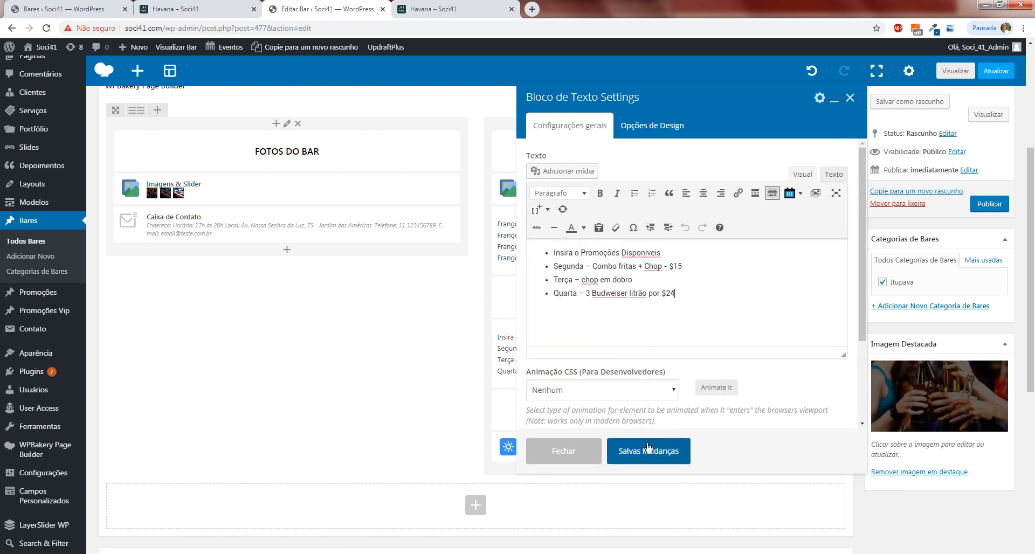
pyautogui.click(648, 447)
# Examine the settings of the Facebook icon under Redes sociais do bar, including its link and the icon library, and close them.
pyautogui.scroll(-1, 650, 335)
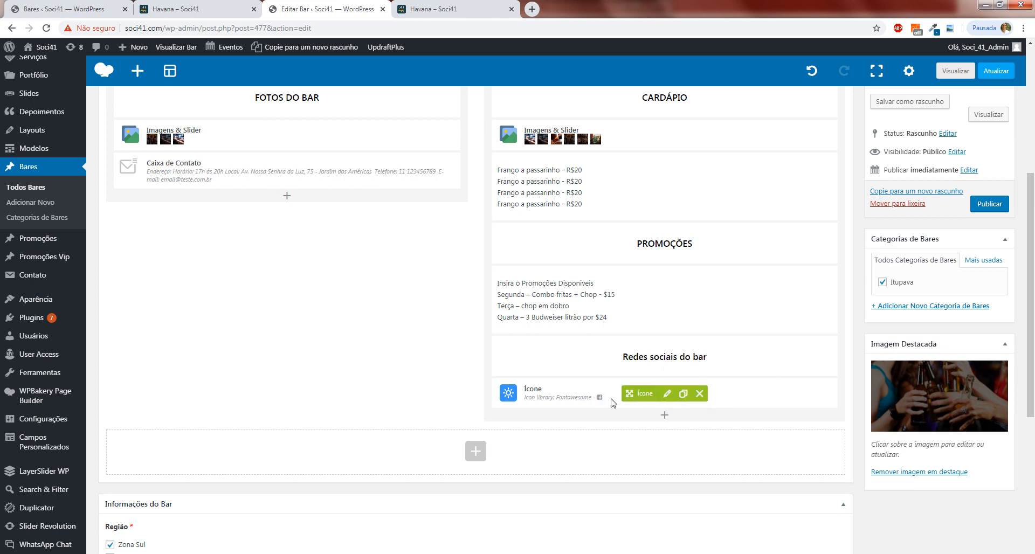
pyautogui.click(671, 398)
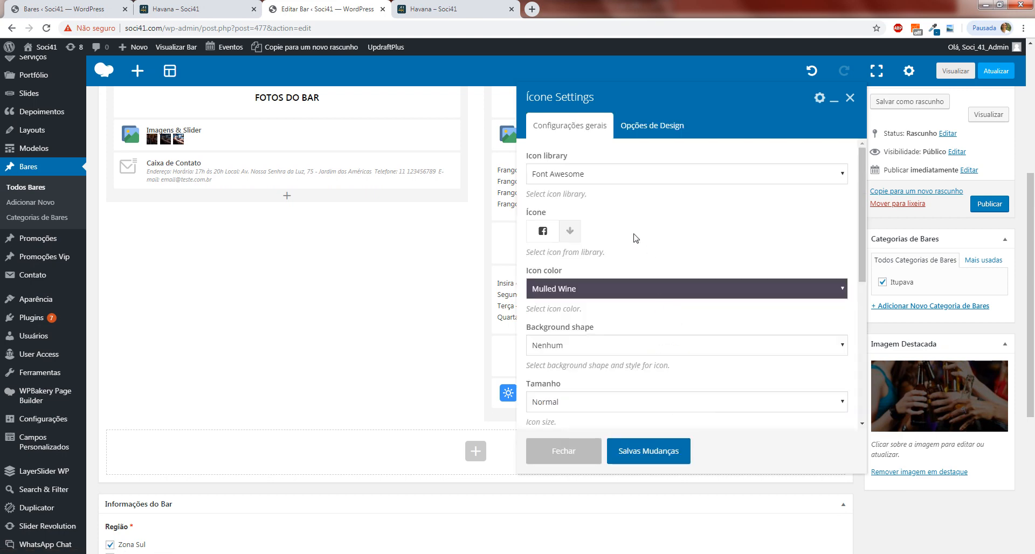
pyautogui.scroll(-1, 634, 235)
pyautogui.scroll(1, 634, 249)
pyautogui.scroll(-3, 624, 250)
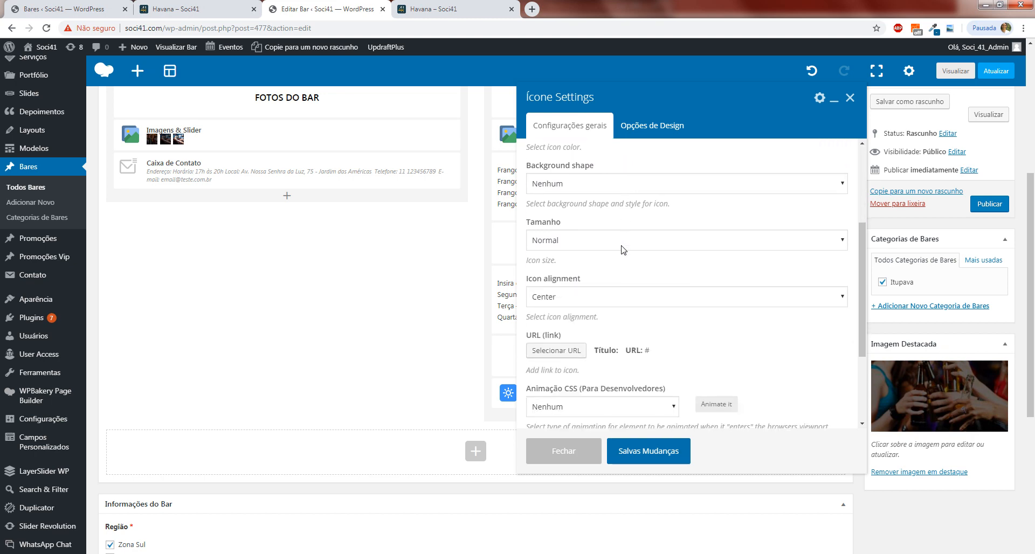
pyautogui.scroll(3, 695, 323)
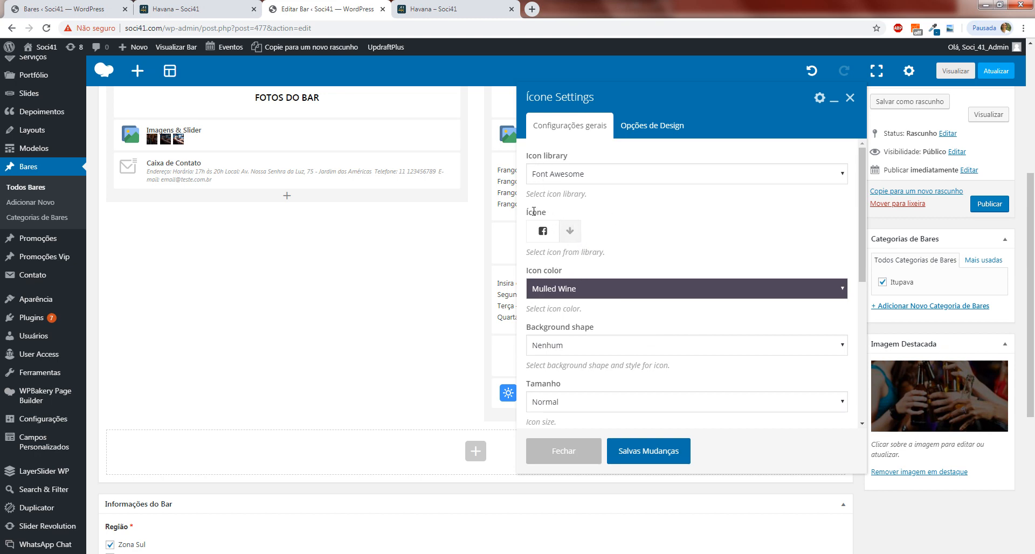
pyautogui.click(570, 233)
pyautogui.click(570, 236)
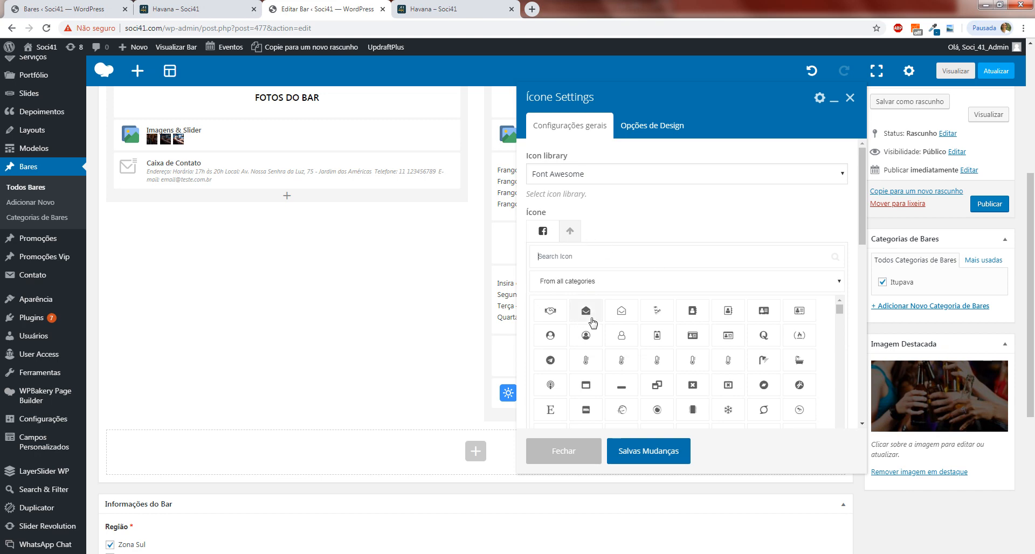
pyautogui.scroll(-1, 593, 323)
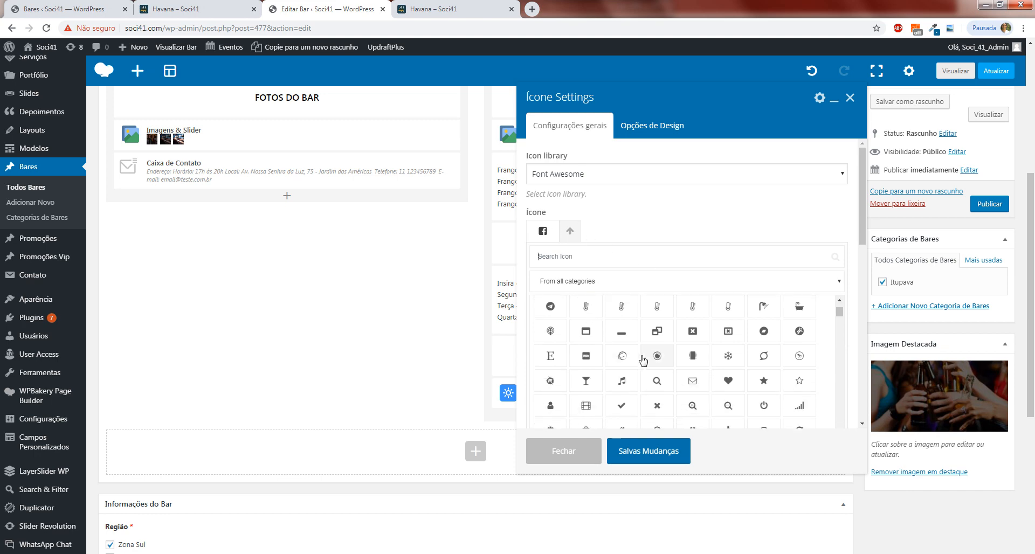
pyautogui.scroll(1, 594, 324)
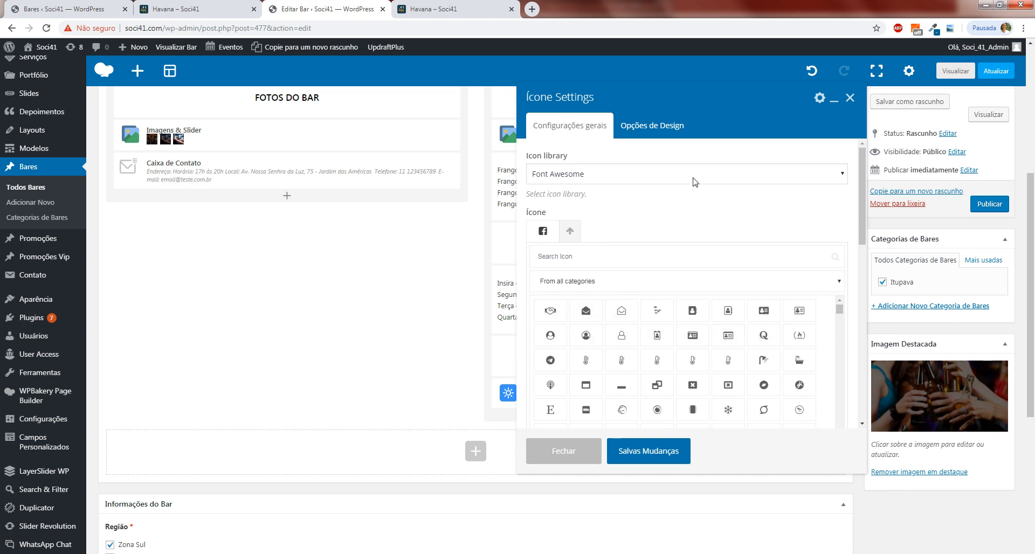
pyautogui.click(852, 98)
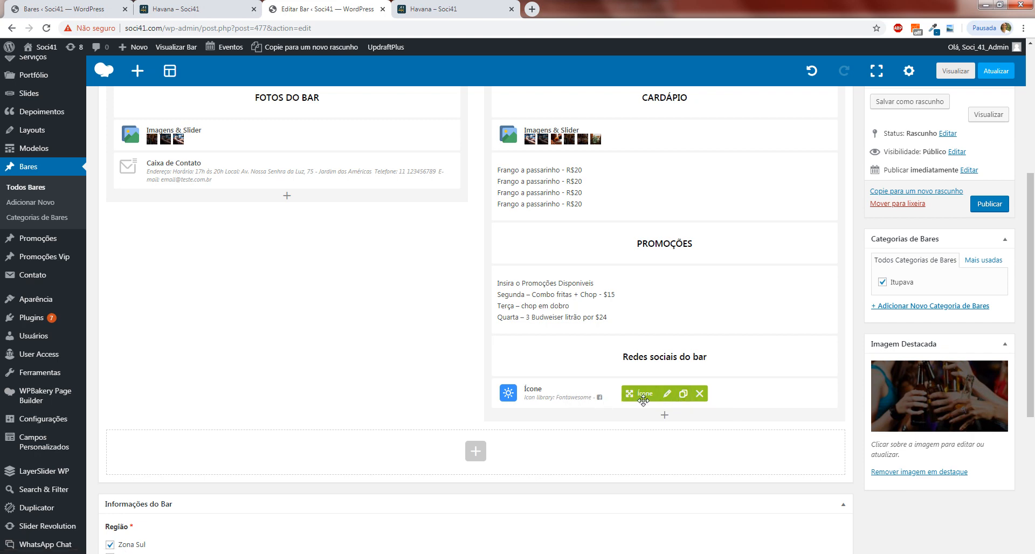
# Duplicate the Facebook icon under Redes sociais do bar and change the copy to the Instagram icon from the Font Awesome library.
pyautogui.click(683, 395)
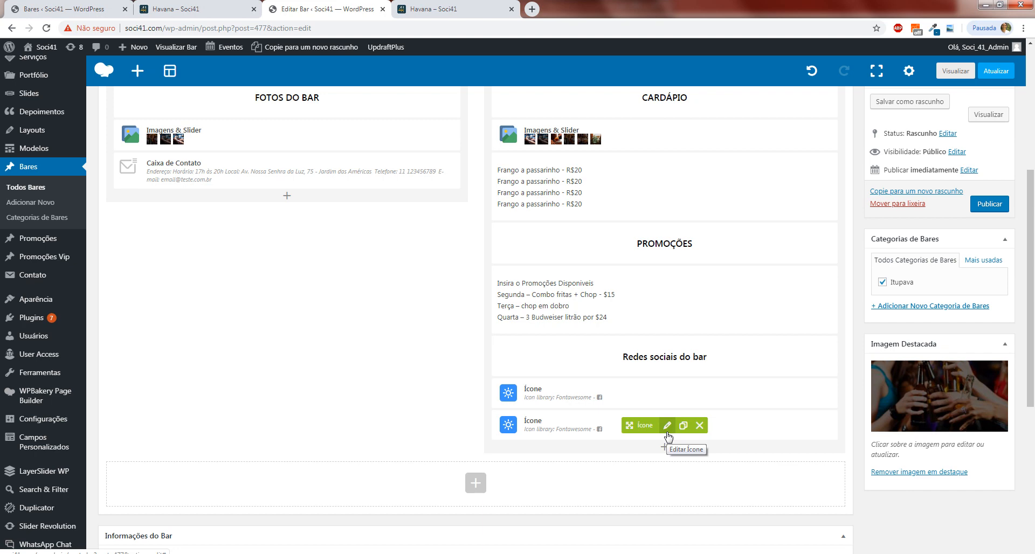
pyautogui.click(668, 426)
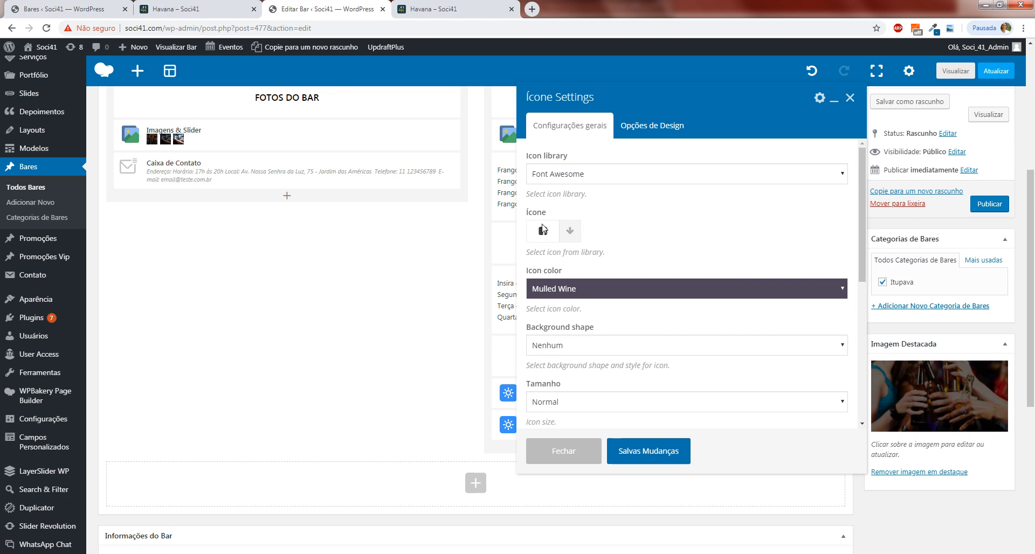
pyautogui.click(571, 231)
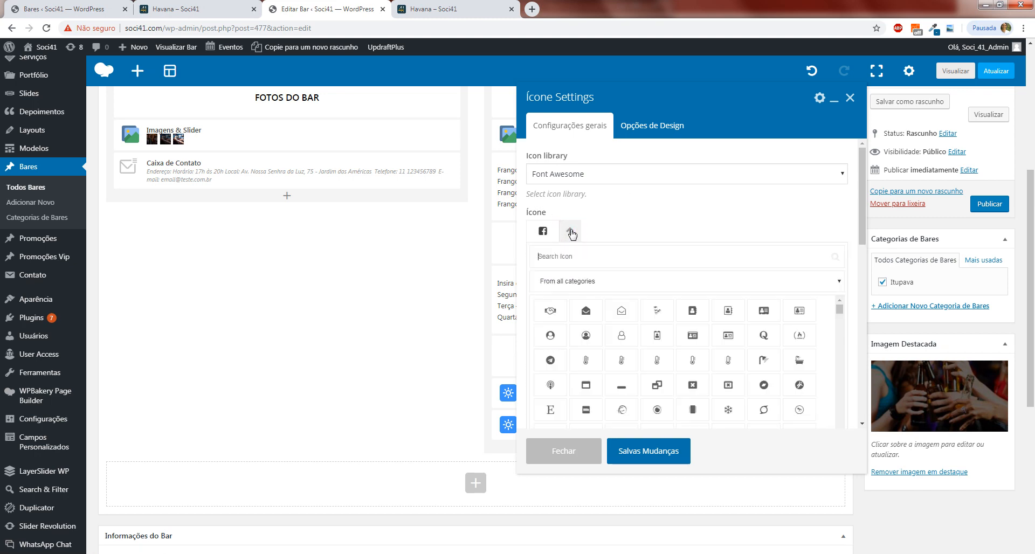
pyautogui.scroll(-1, 652, 352)
pyautogui.scroll(-10, 653, 352)
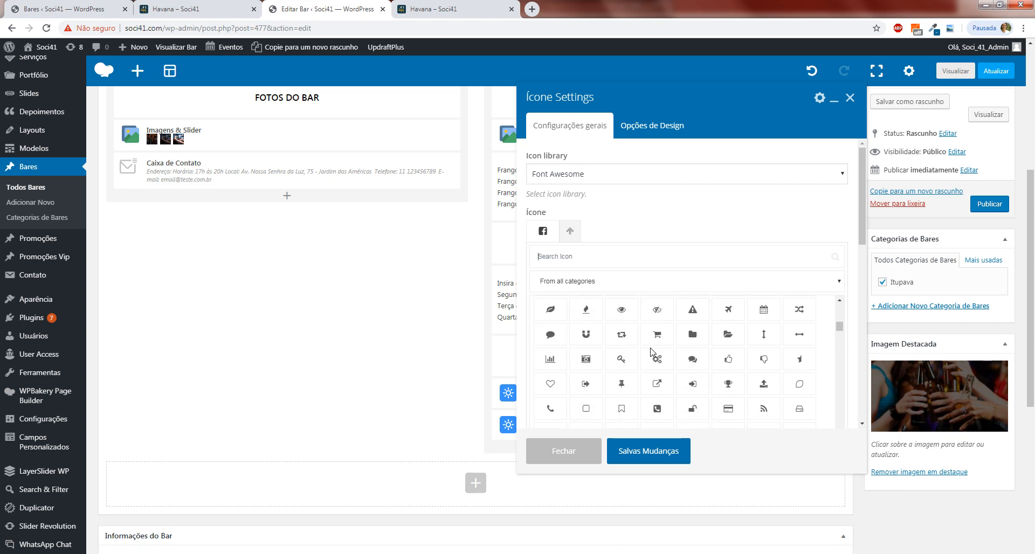
pyautogui.scroll(10, 645, 360)
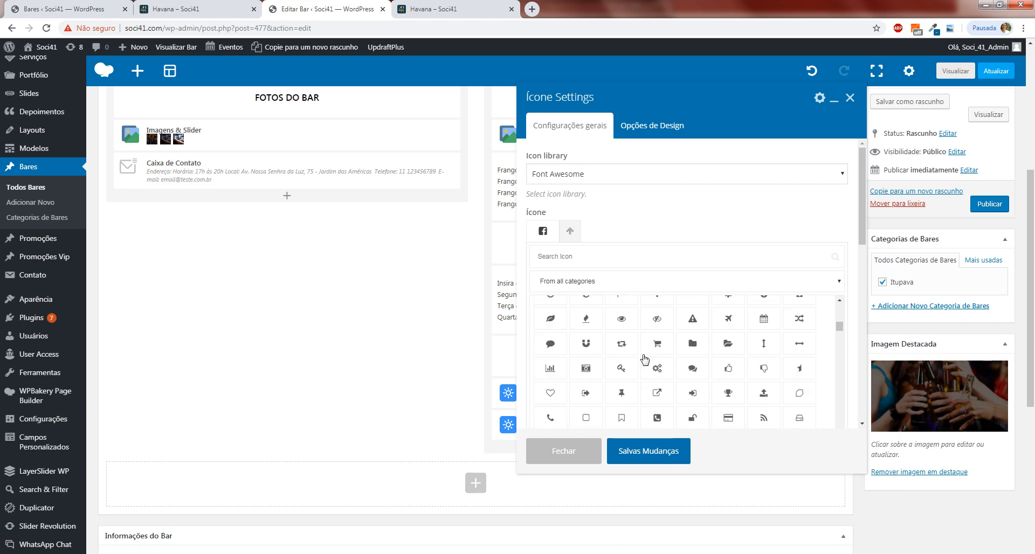
pyautogui.scroll(3, 695, 377)
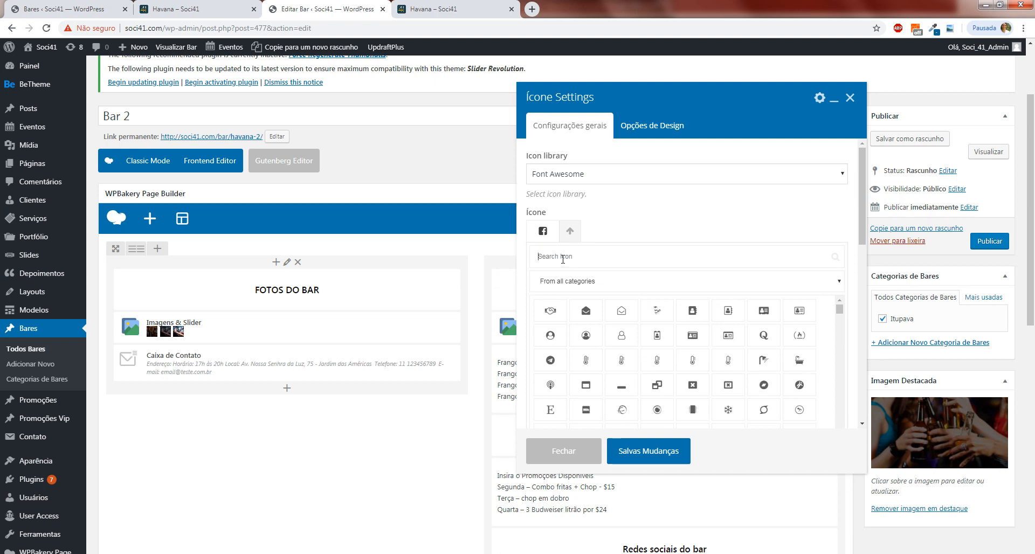
pyautogui.write('instagra')
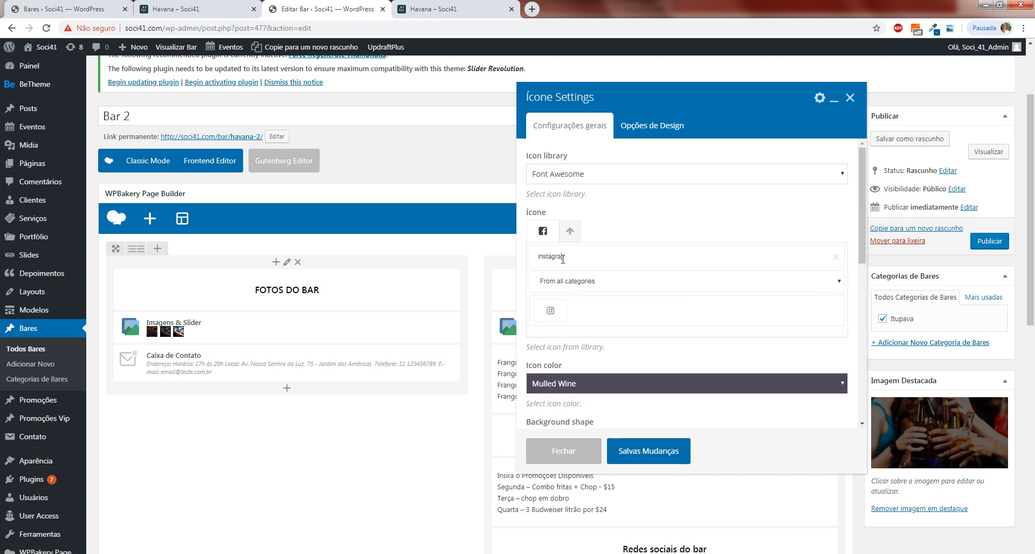
pyautogui.click(551, 312)
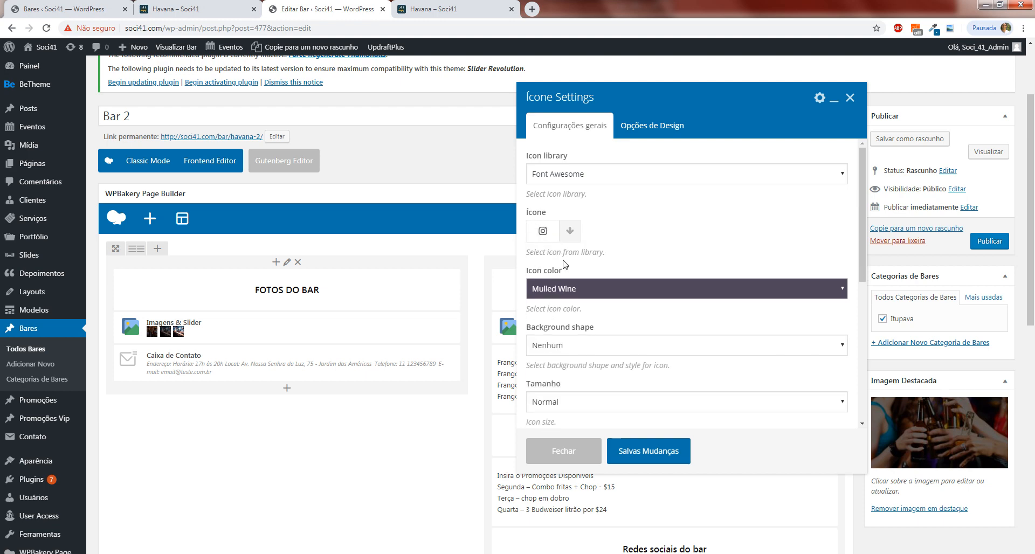
# Open the link settings of the Instagram icon with its destination URL ready for editing.
pyautogui.scroll(-2, 581, 246)
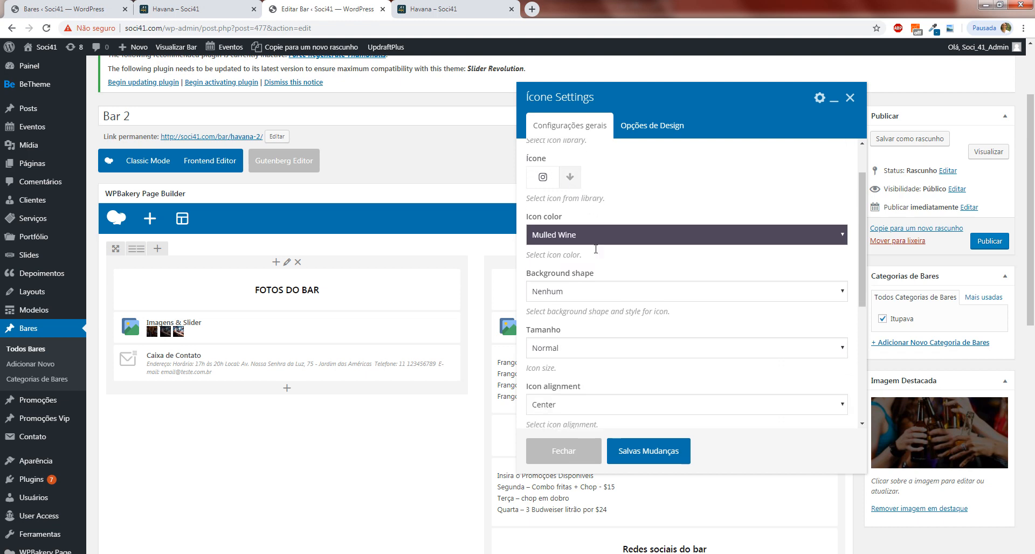
pyautogui.scroll(-1, 596, 248)
pyautogui.scroll(-1, 596, 249)
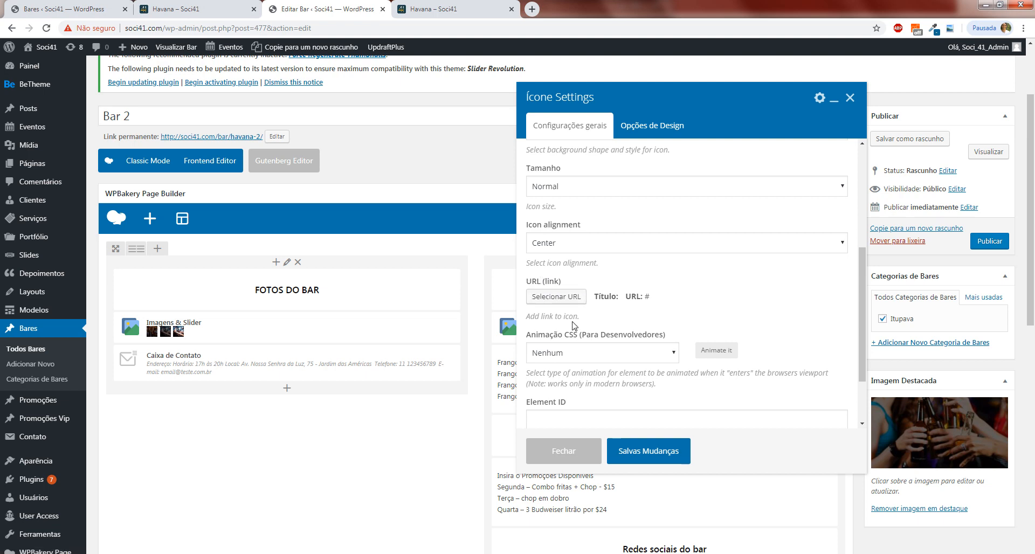
pyautogui.click(547, 298)
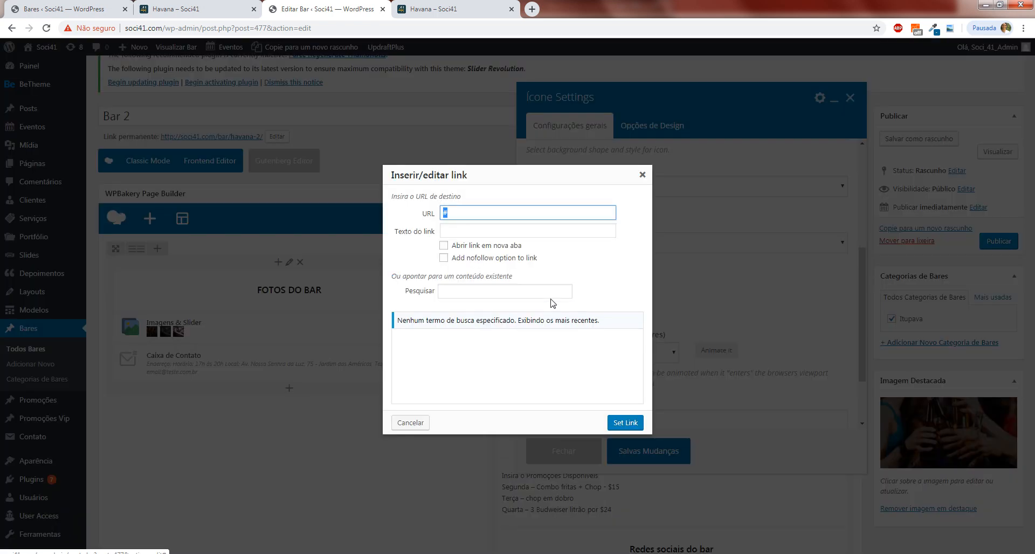
pyautogui.click(462, 210)
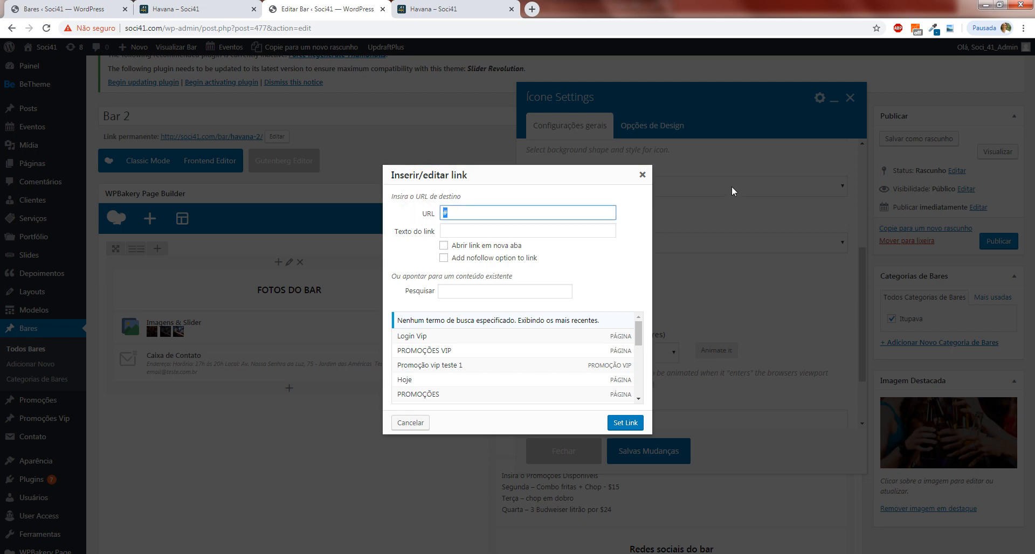
# Open instagram.com in a new browser tab.
pyautogui.click(532, 9)
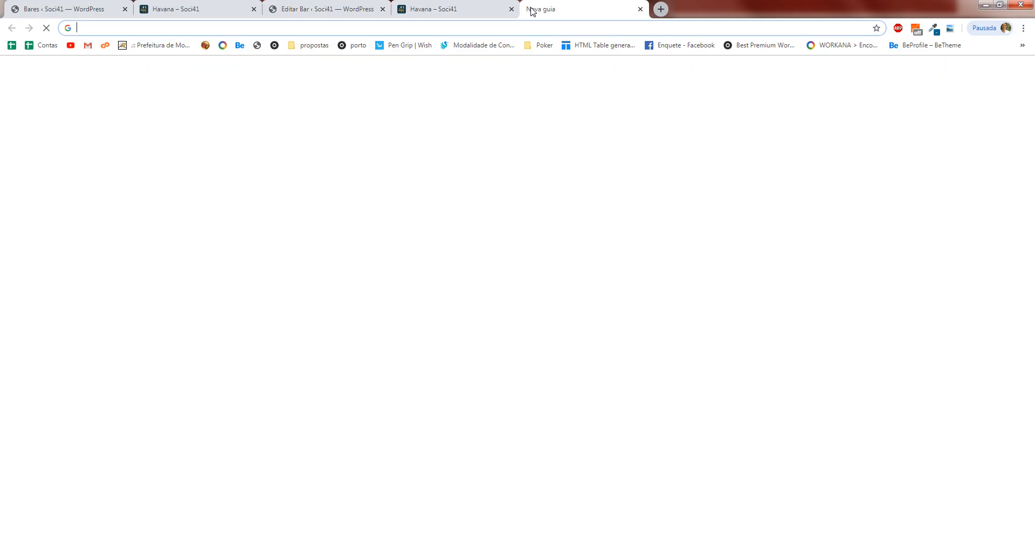
pyautogui.write('instagram.com')
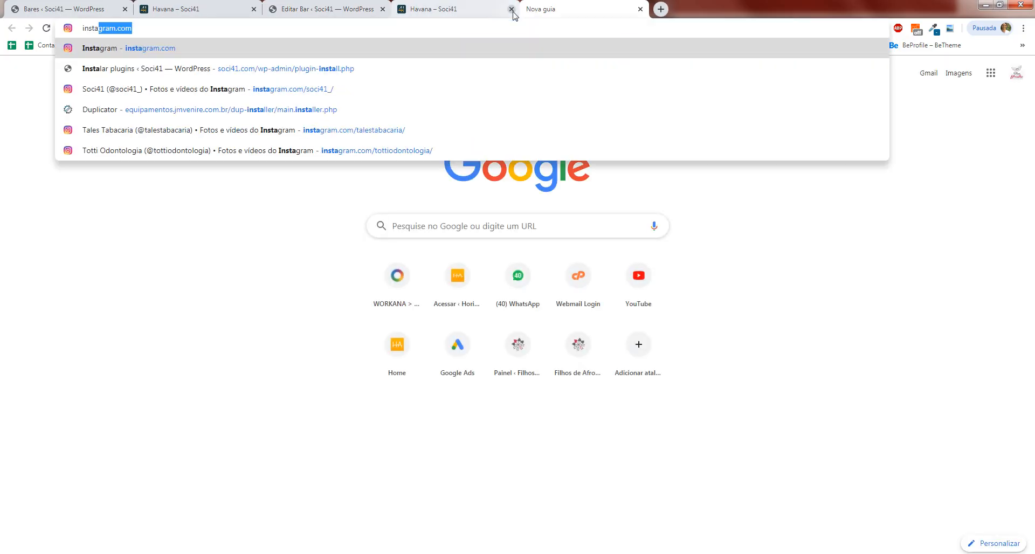
pyautogui.press('Return')
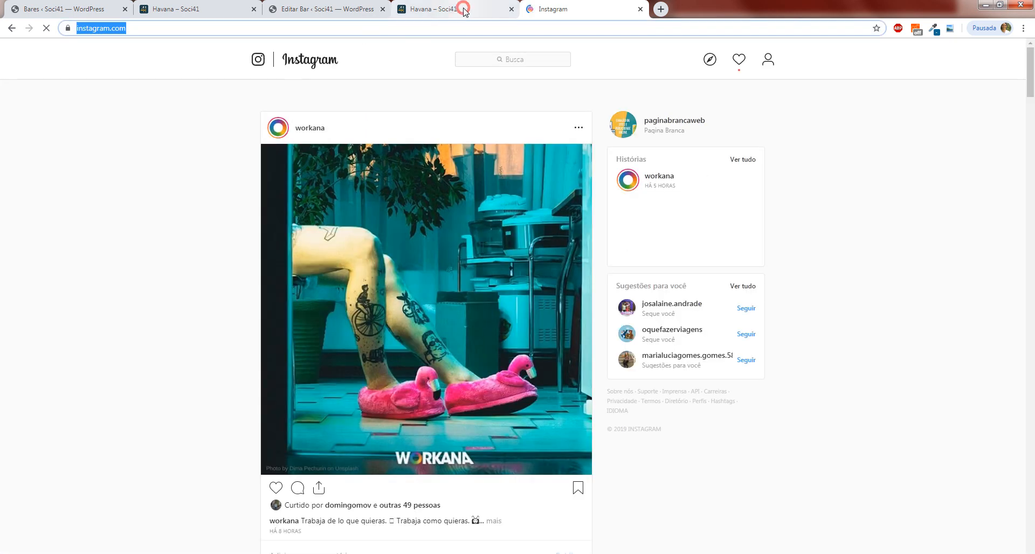
pyautogui.click(459, 9)
pyautogui.click(330, 6)
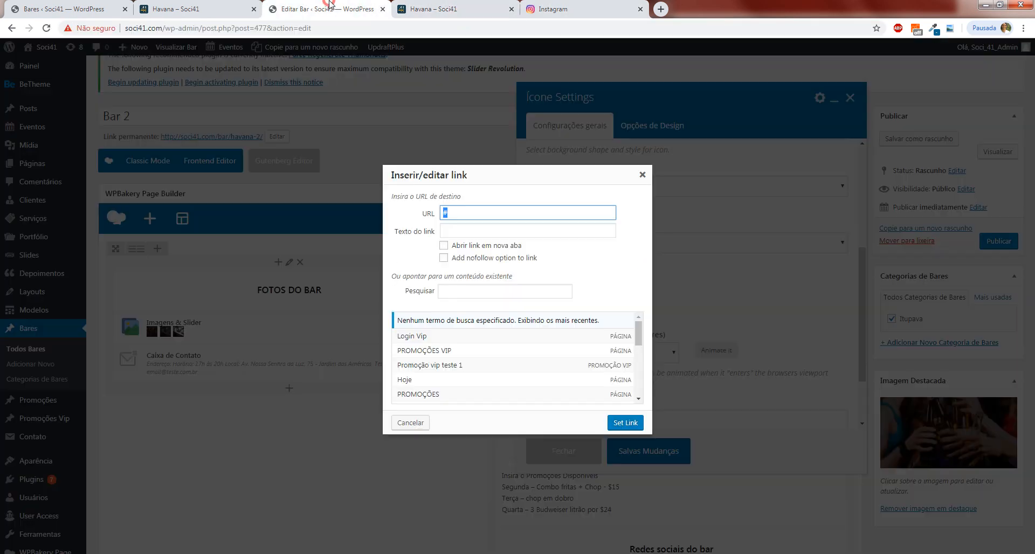
pyautogui.write('https://www.instagram.com/')
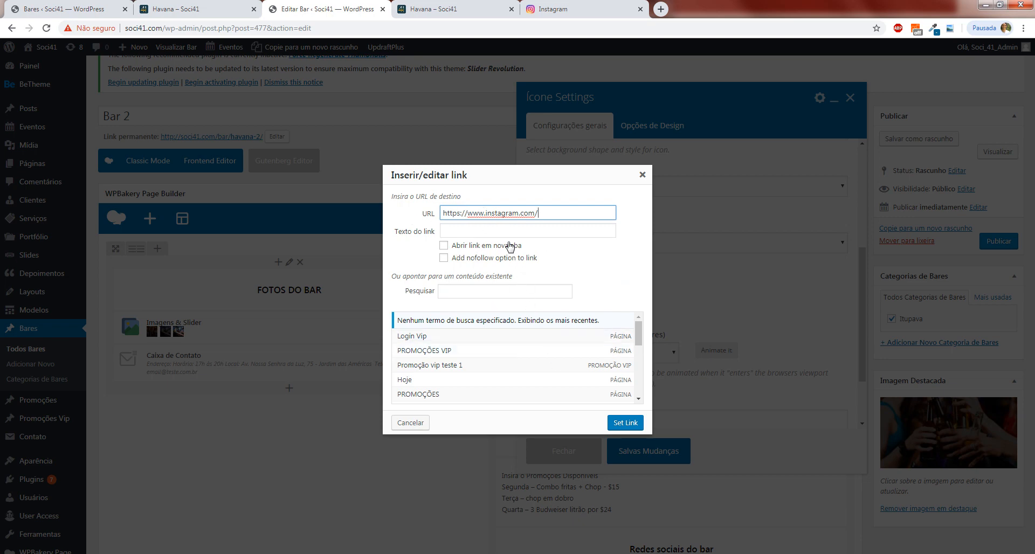
pyautogui.click(444, 246)
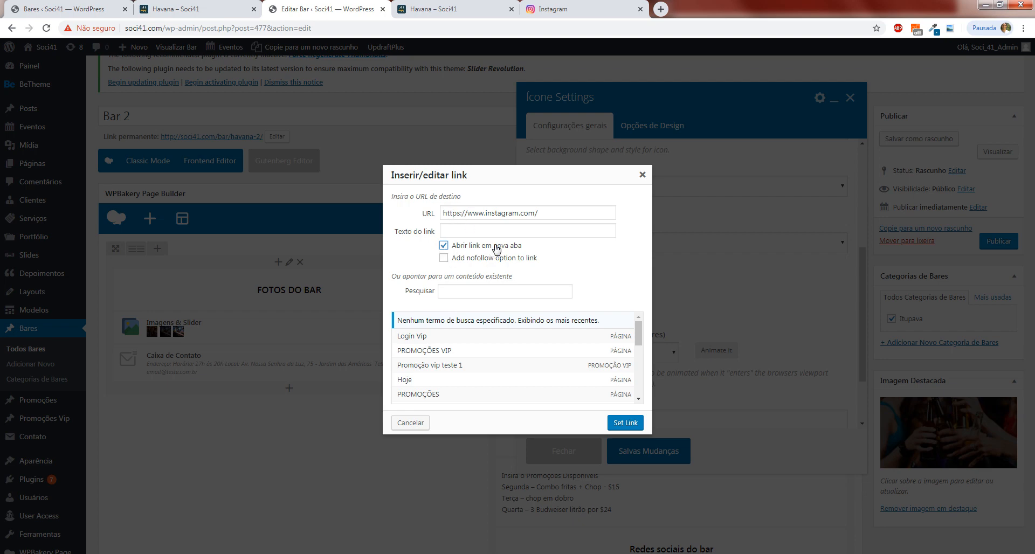
pyautogui.click(626, 427)
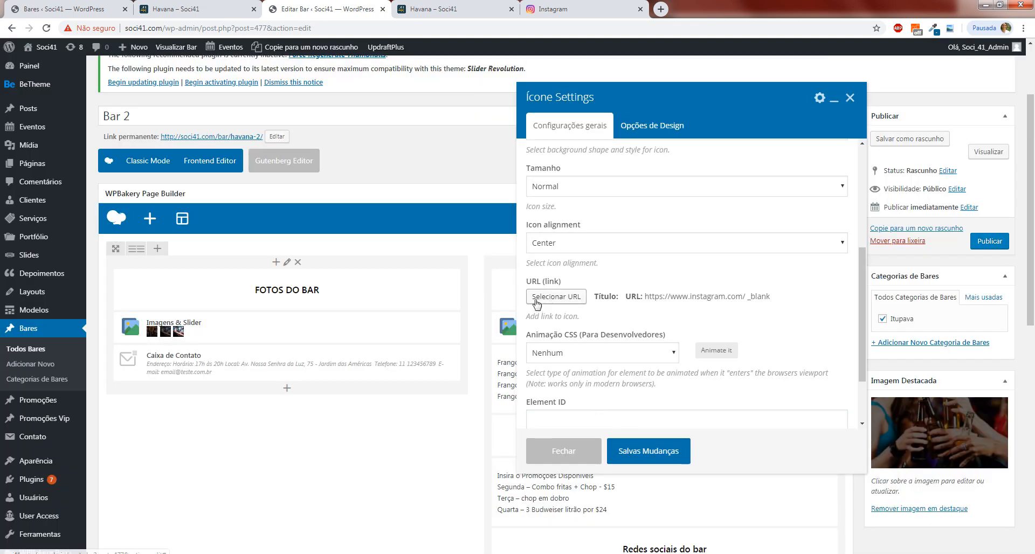
pyautogui.moveTo(778, 305); pyautogui.dragTo(620, 298)
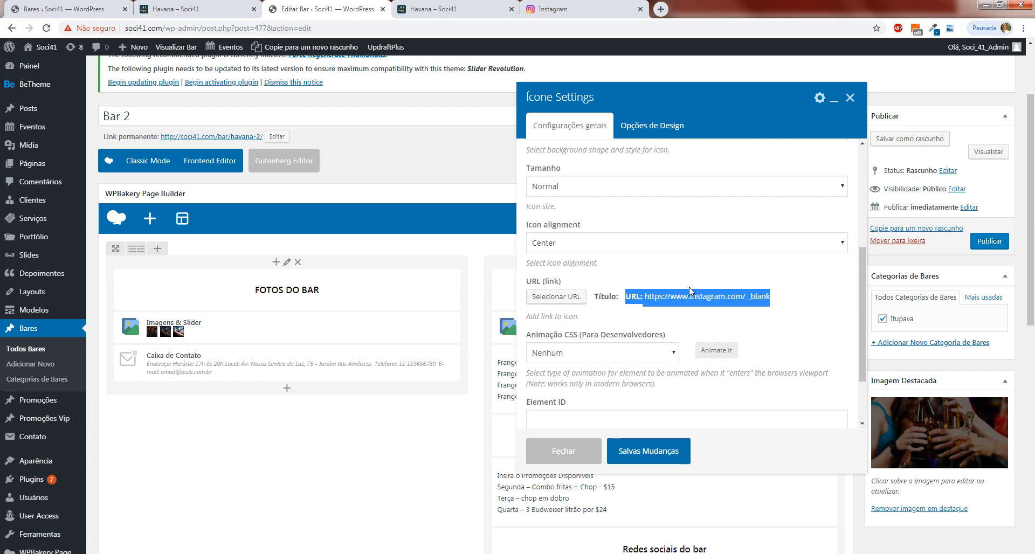
pyautogui.scroll(2, 690, 294)
pyautogui.scroll(-3, 668, 296)
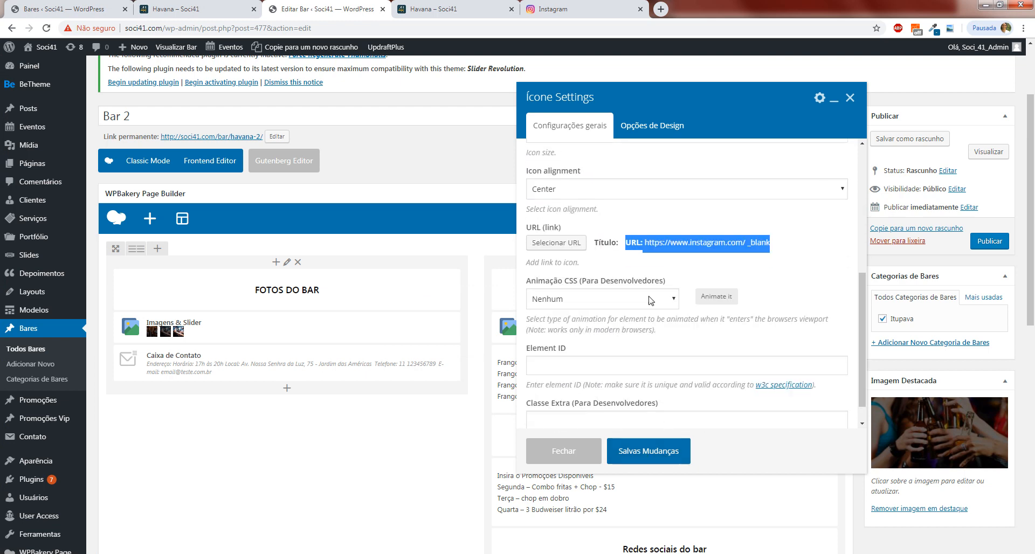
pyautogui.click(664, 462)
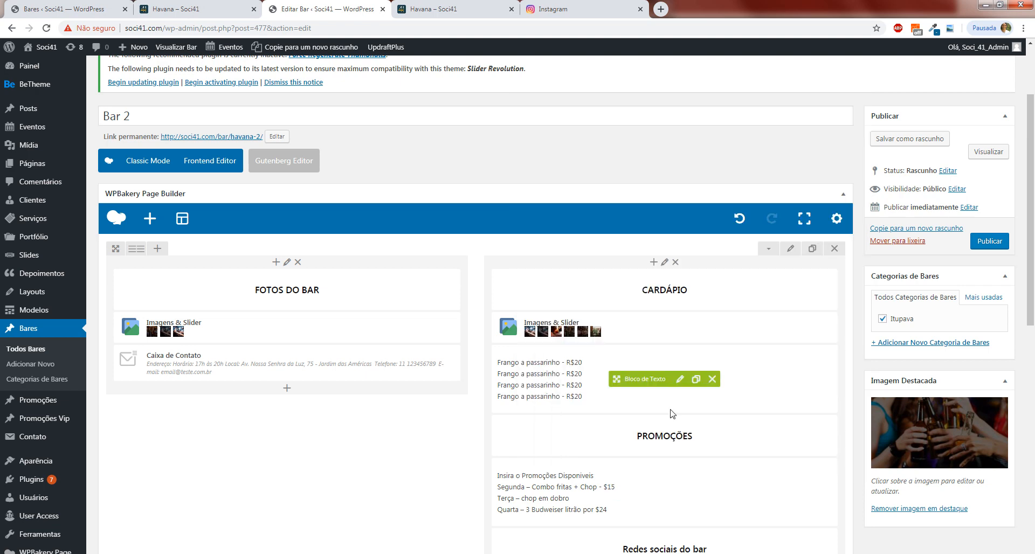
# Review the social icons and the Informações do Bar section, and examine the bar filters on the site's Bares page.
pyautogui.scroll(-3, 620, 426)
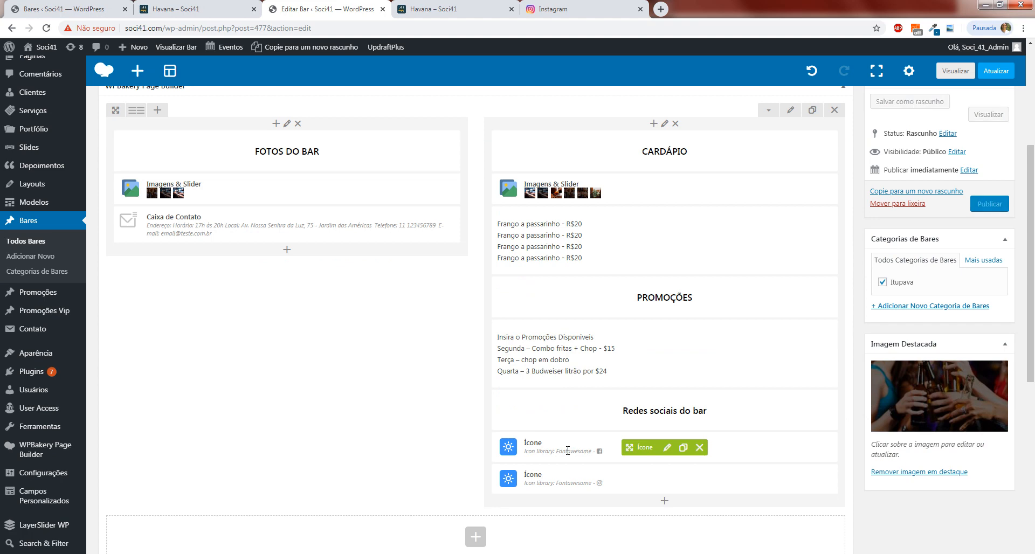
pyautogui.scroll(-3, 528, 413)
pyautogui.scroll(1, 527, 413)
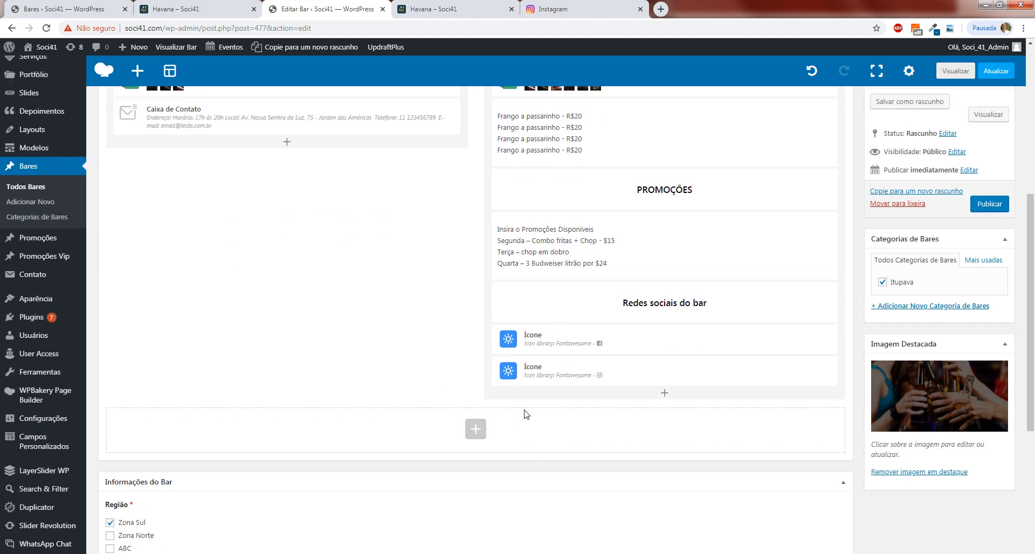
pyautogui.scroll(-3, 474, 369)
pyautogui.scroll(-2, 372, 339)
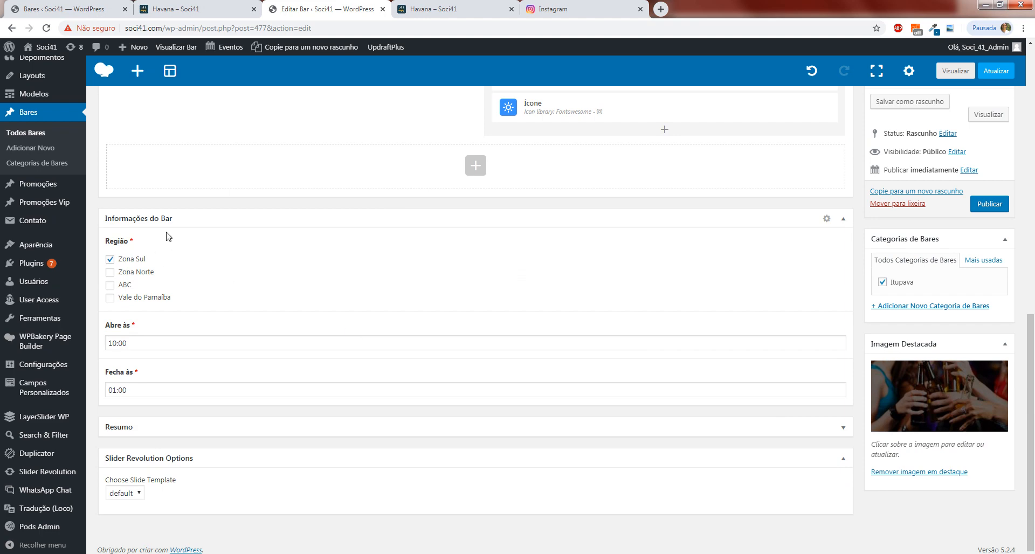
pyautogui.click(408, 6)
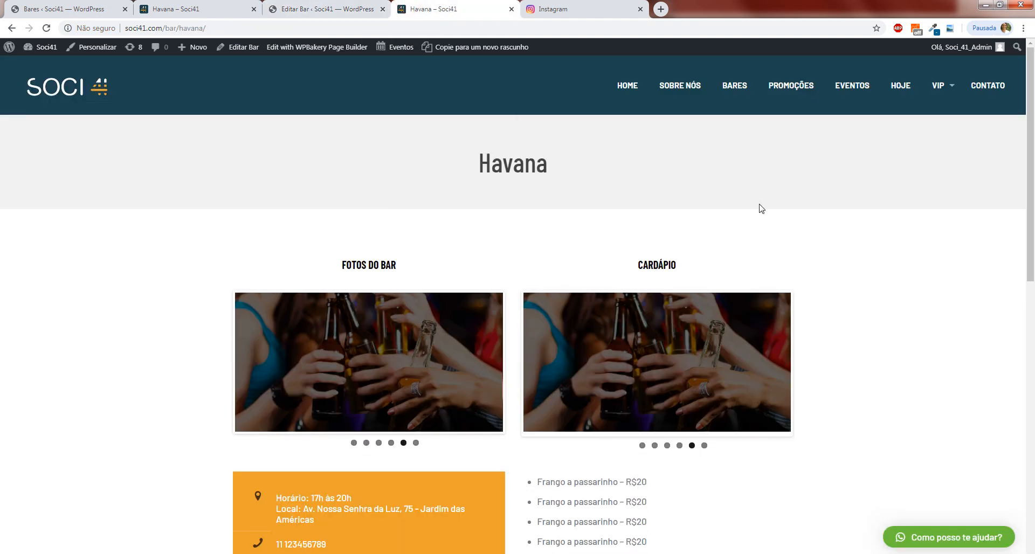
pyautogui.click(724, 94)
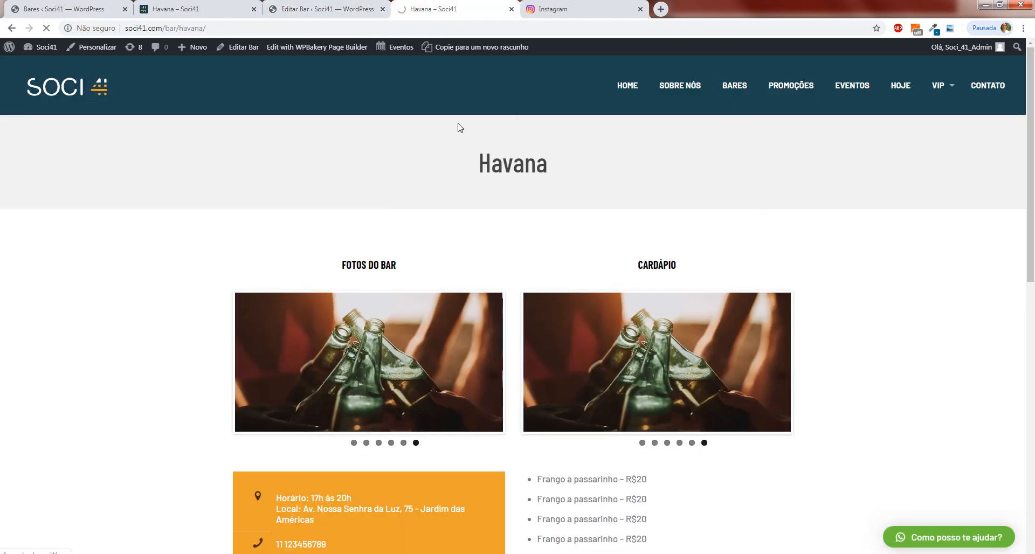
pyautogui.scroll(-6, 550, 278)
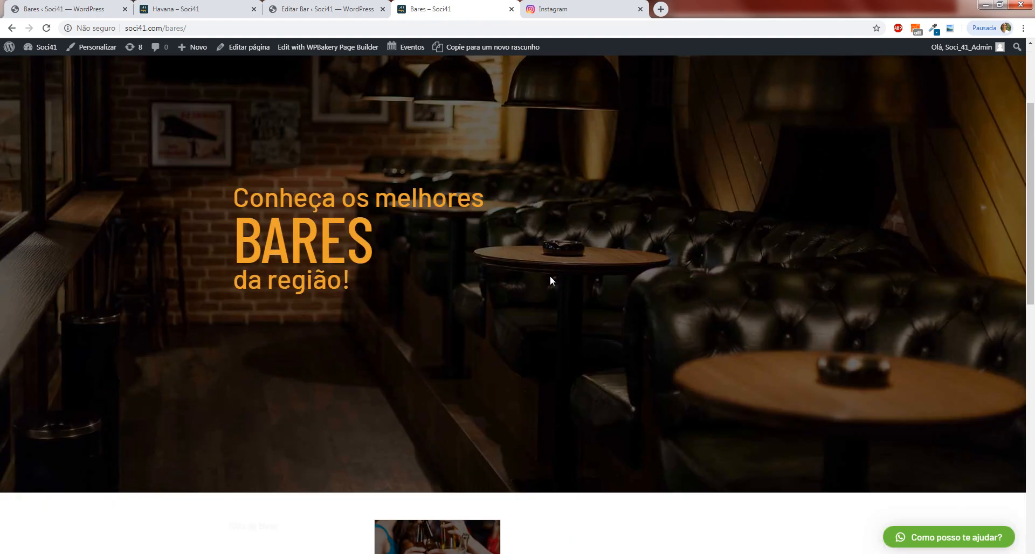
pyautogui.scroll(-2, 550, 280)
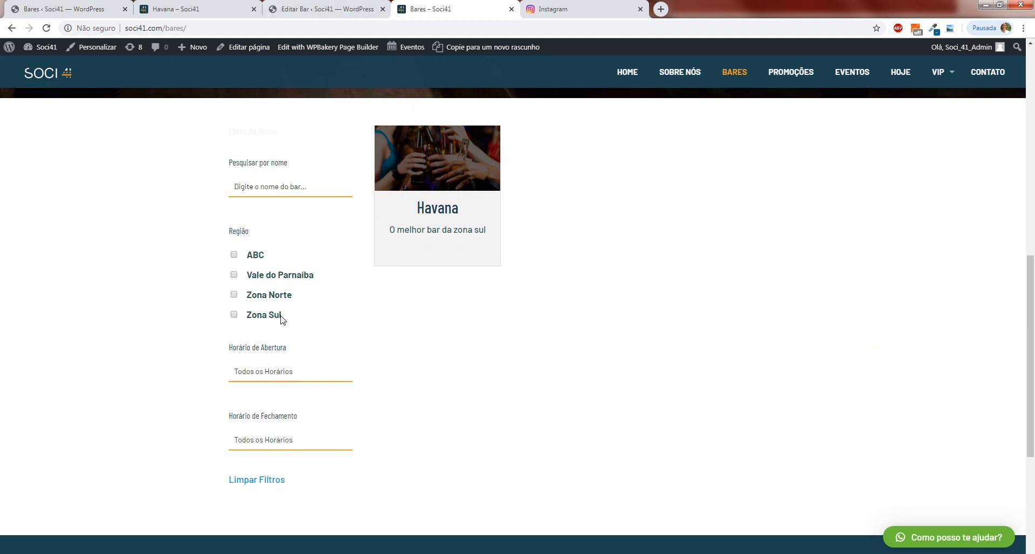
# Back in the bar editor, set the region under Informações do Bar to Zona Norte only.
pyautogui.click(326, 7)
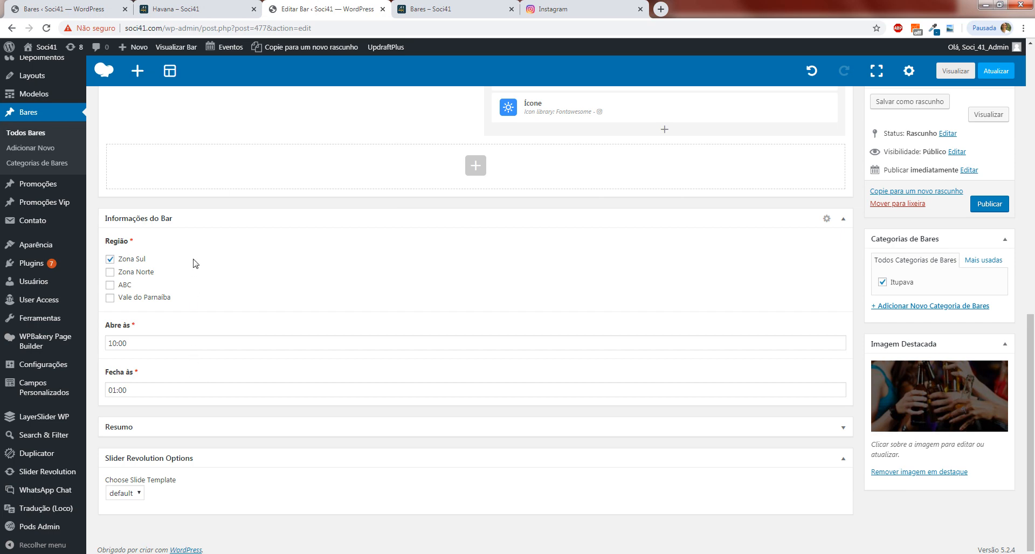
pyautogui.click(124, 259)
pyautogui.click(132, 272)
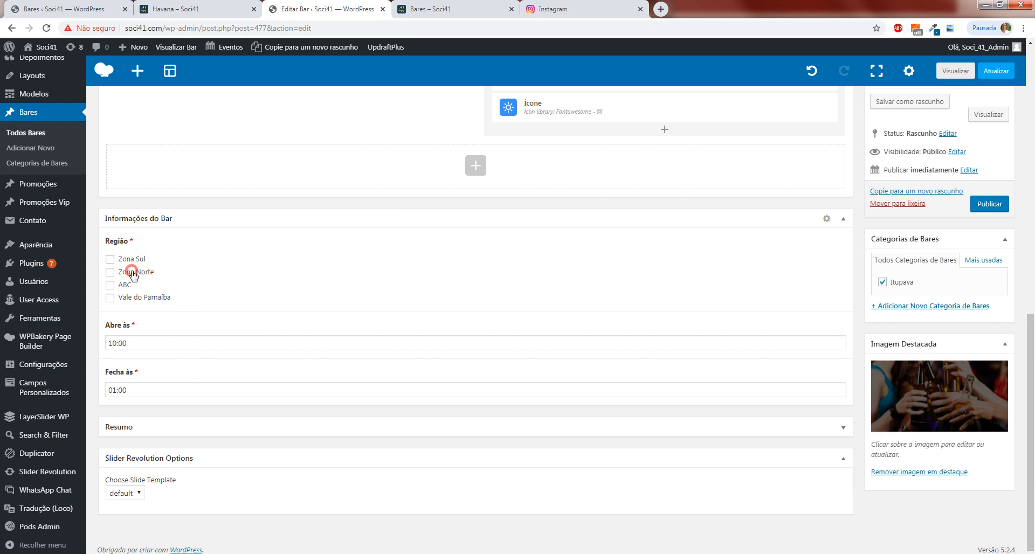
# Set the bar's opening time to 11:00 and its closing time to 18:00.
pyautogui.click(126, 344)
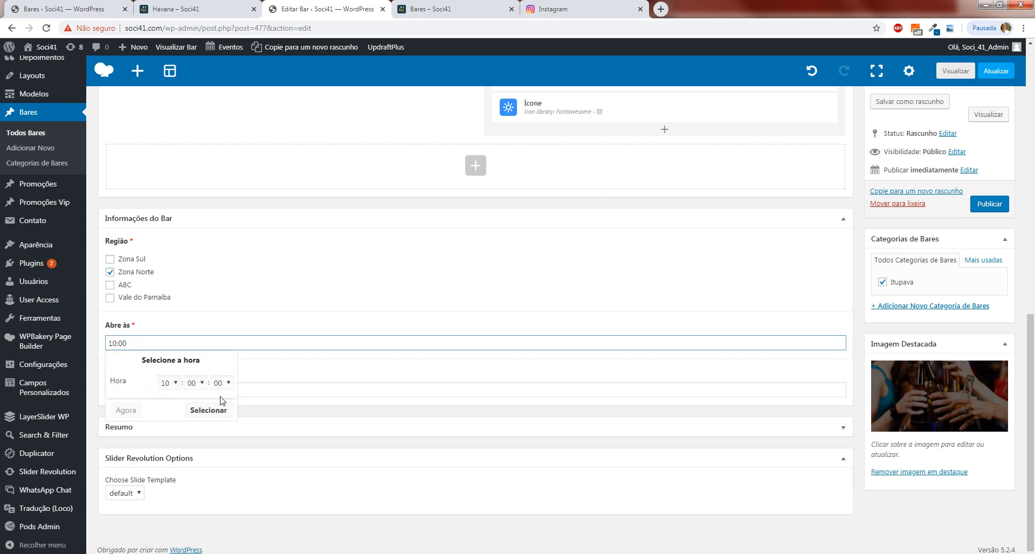
pyautogui.click(168, 382)
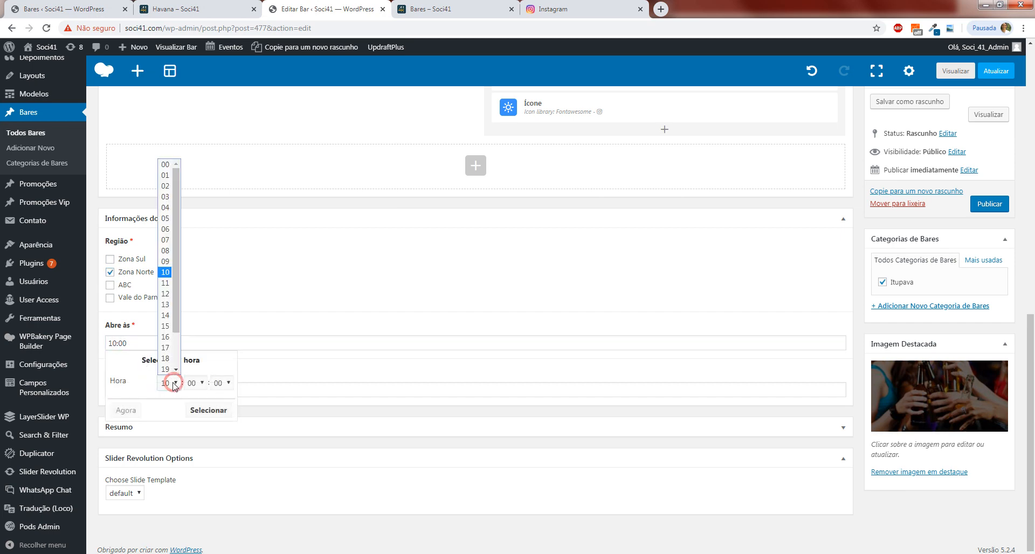
pyautogui.click(163, 285)
pyautogui.click(265, 390)
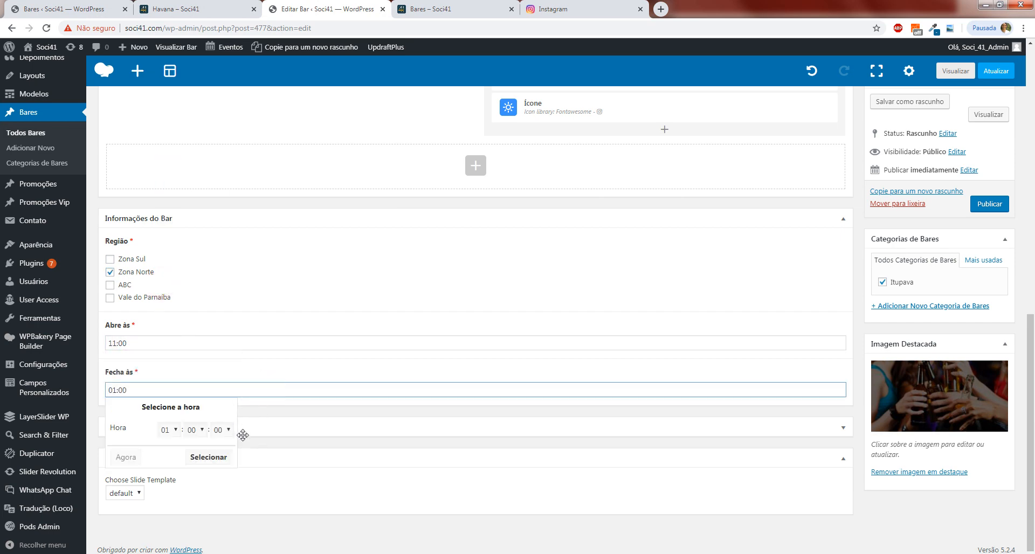
pyautogui.click(174, 428)
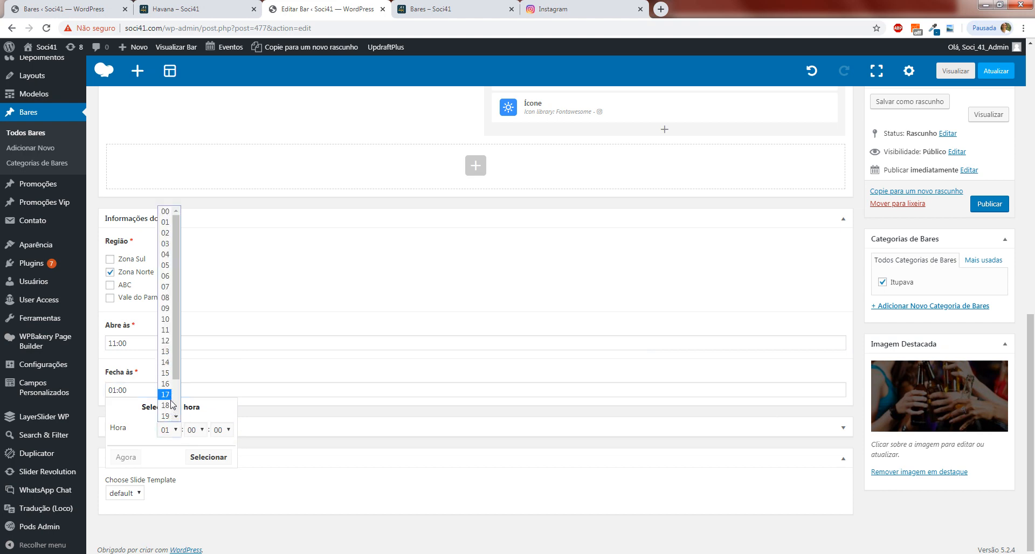
pyautogui.click(166, 405)
# Expand the Resumo section and compare its summary text with the description on the Havana card of the site's Bares page.
pyautogui.click(275, 422)
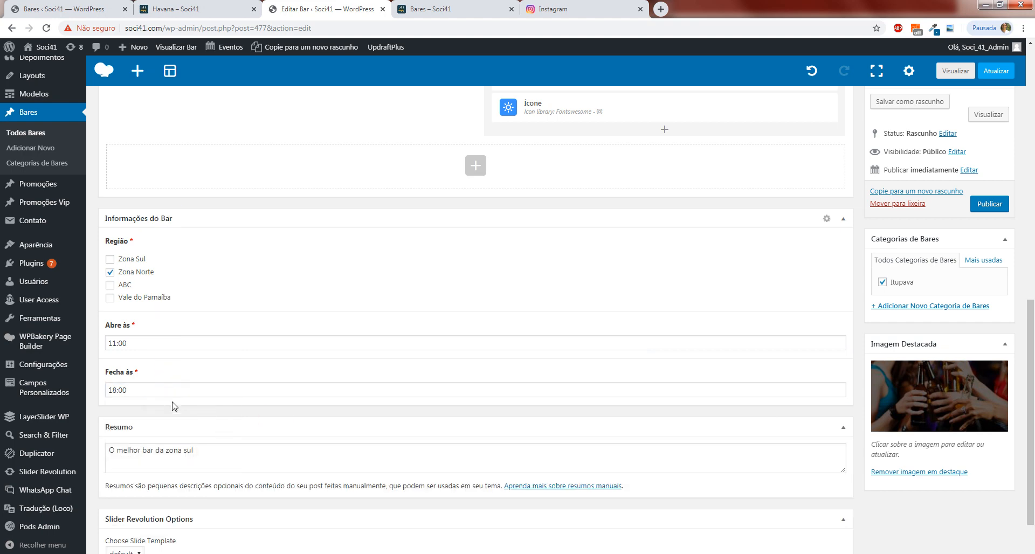
pyautogui.scroll(-2, 221, 422)
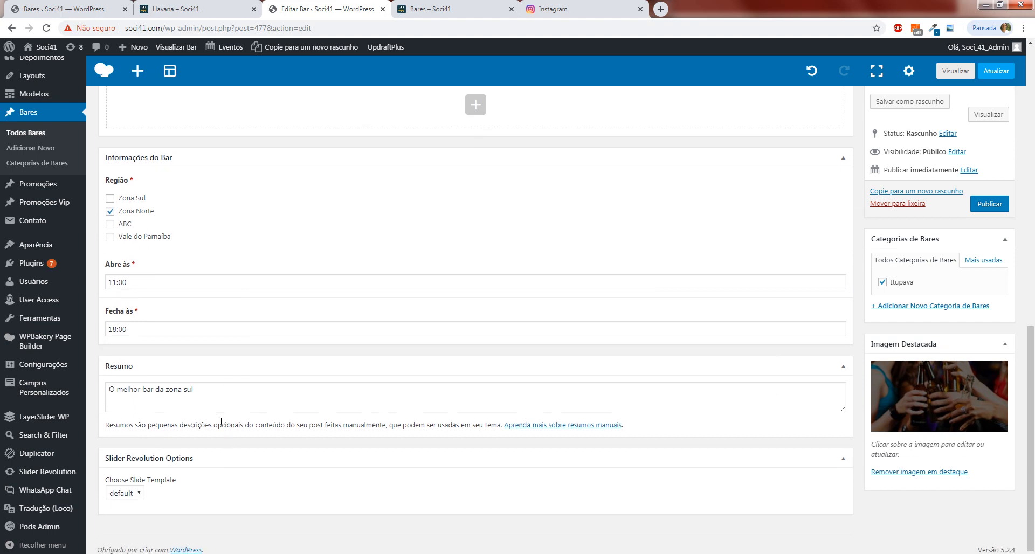
pyautogui.tripleClick(197, 398)
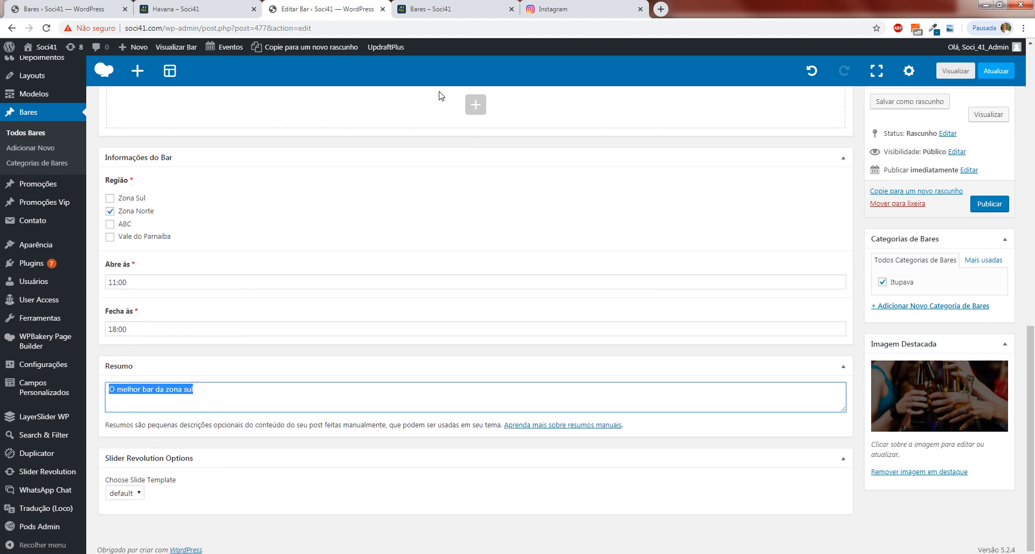
pyautogui.click(431, 8)
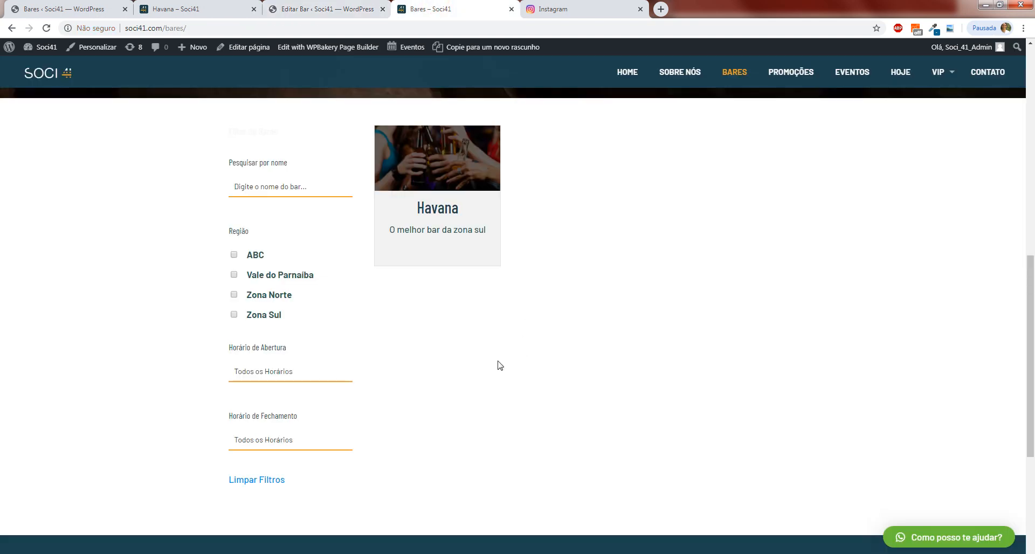
pyautogui.scroll(2, 496, 367)
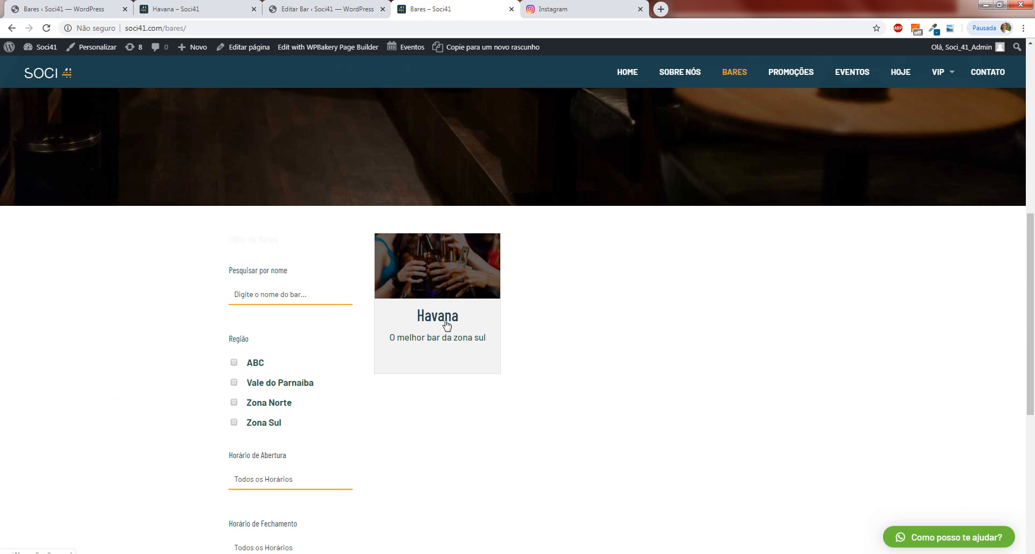
pyautogui.click(377, 6)
pyautogui.scroll(4, 443, 376)
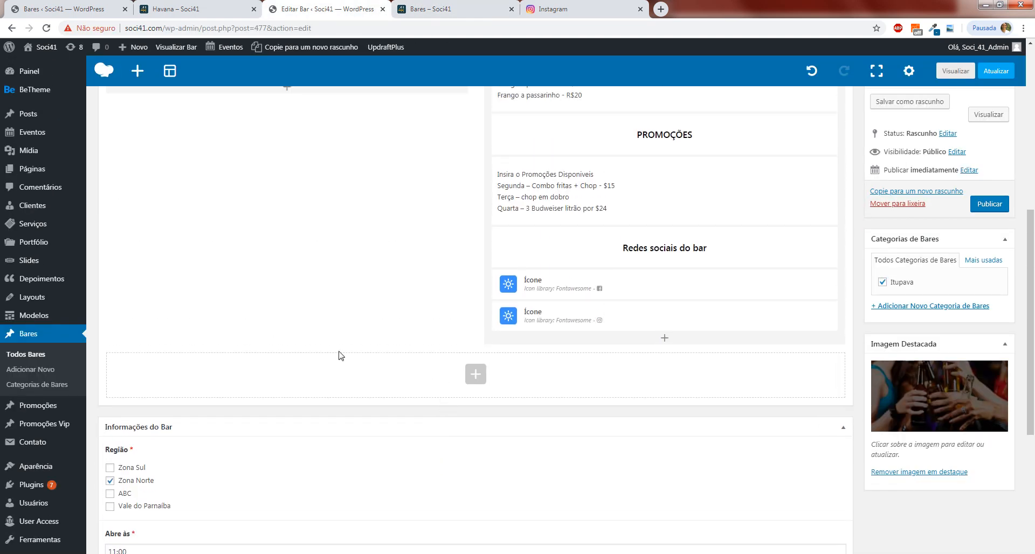
pyautogui.scroll(3, 427, 369)
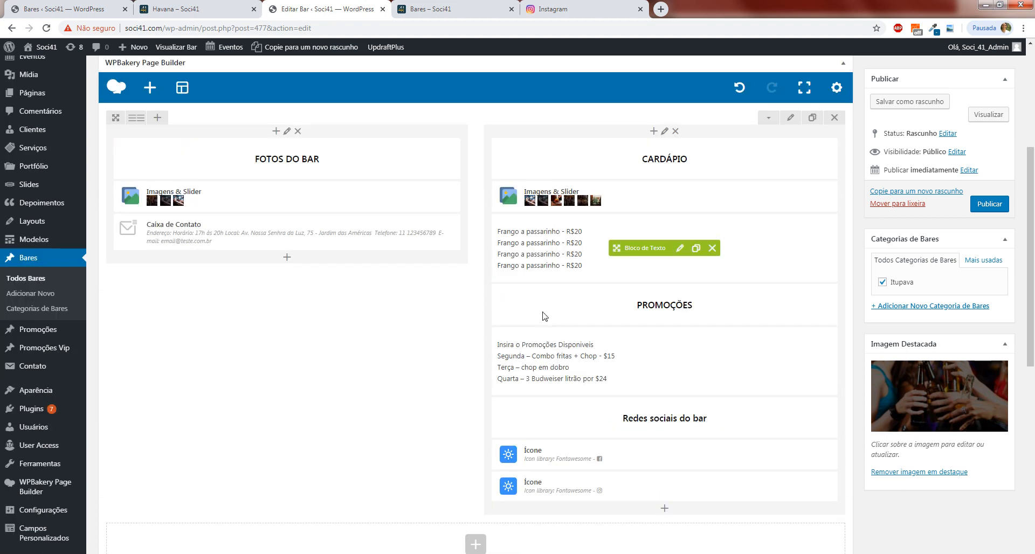
pyautogui.scroll(-8, 546, 316)
pyautogui.click(205, 400)
pyautogui.moveTo(210, 398); pyautogui.dragTo(108, 389)
pyautogui.click(431, 8)
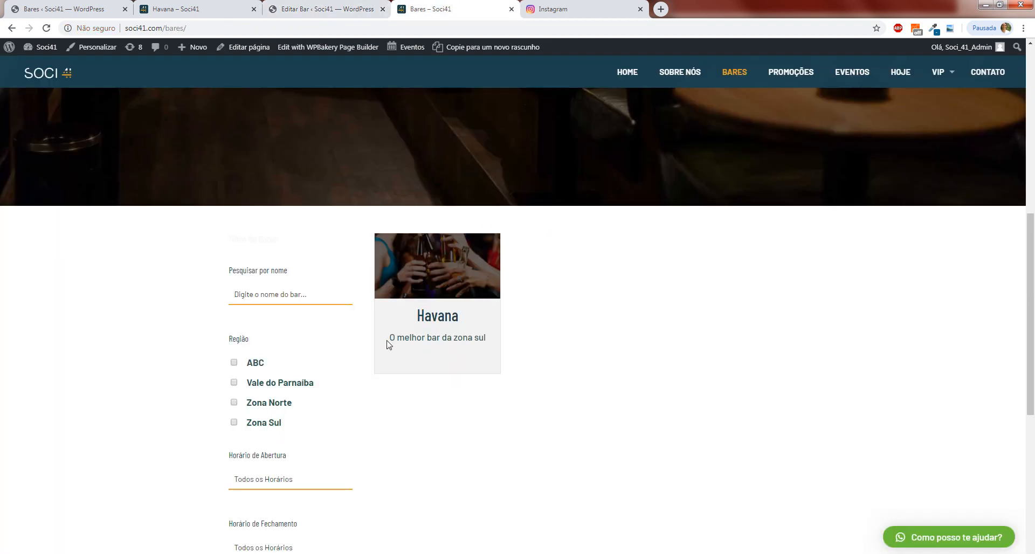
pyautogui.moveTo(387, 344); pyautogui.dragTo(541, 361)
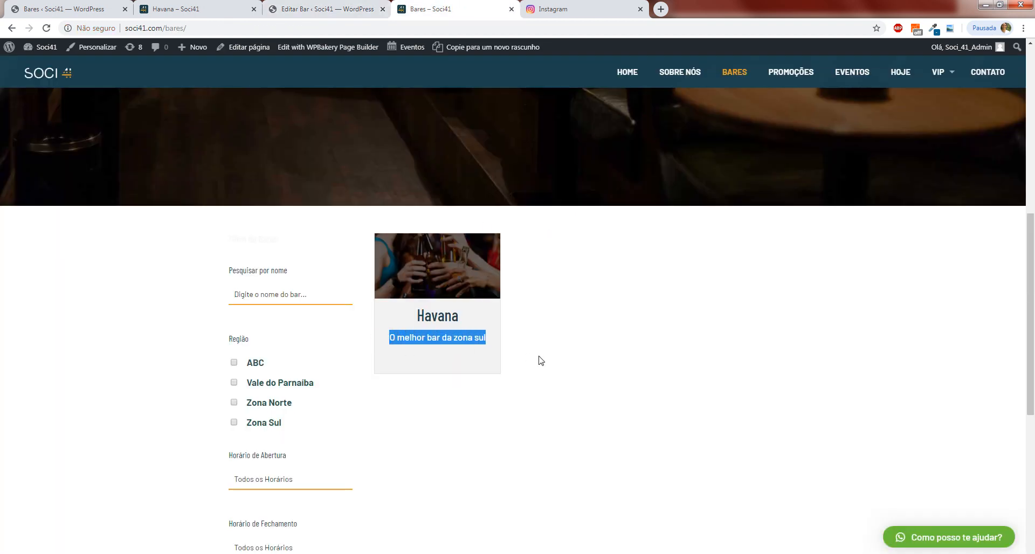
pyautogui.click(588, 415)
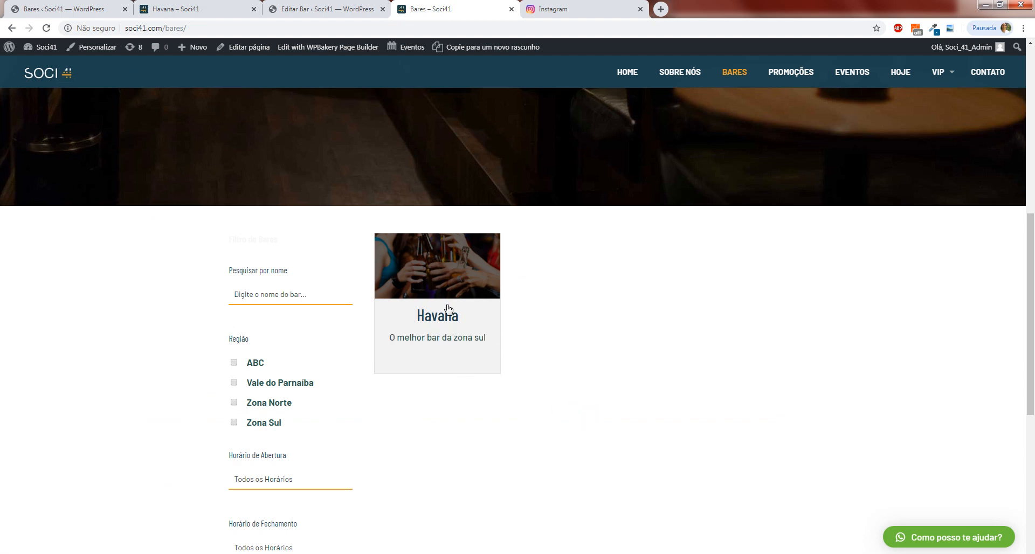
# Compare the bar's featured image with the Havana card on the Bares page, then replace it with 3HOME.jpg from the media library.
pyautogui.click(345, 9)
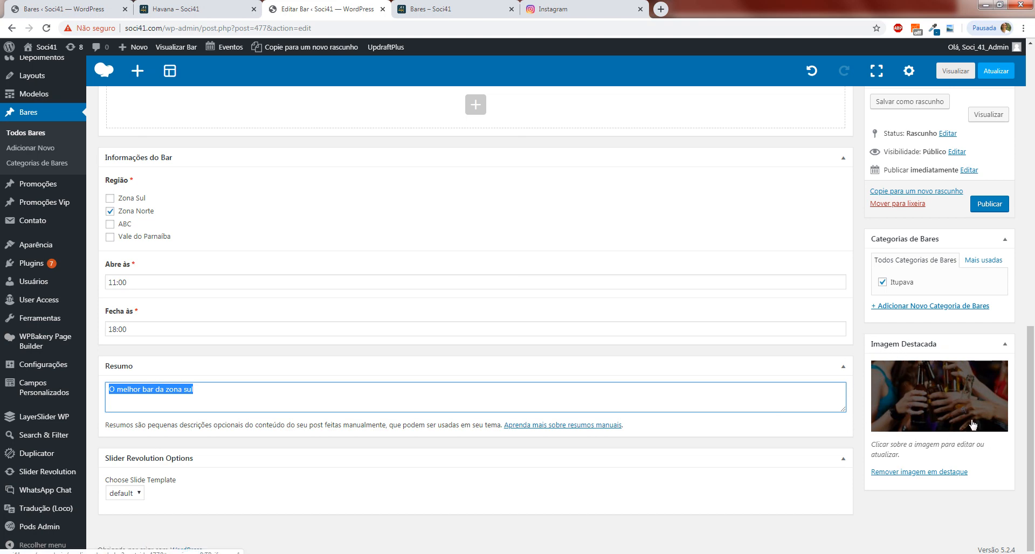
pyautogui.click(452, 7)
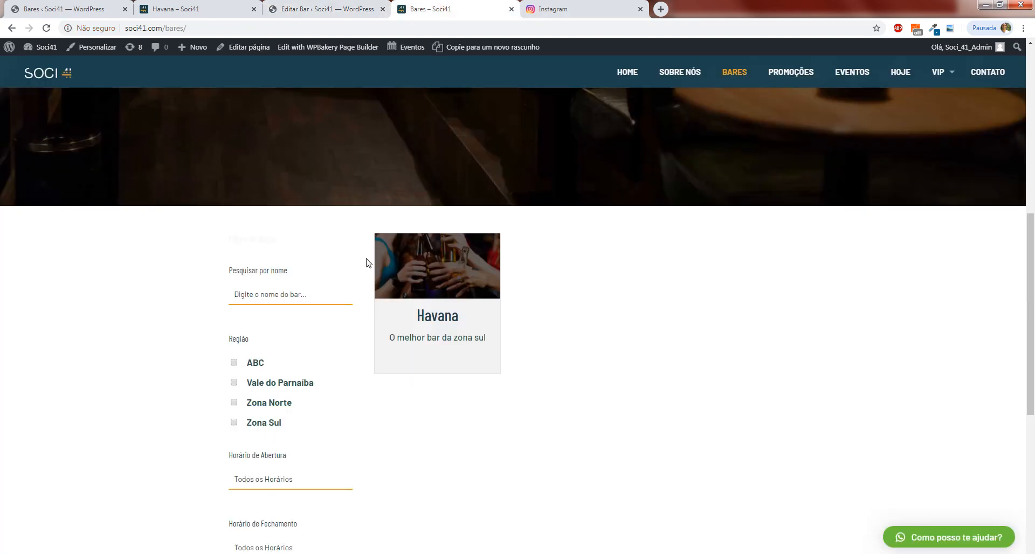
pyautogui.click(367, 9)
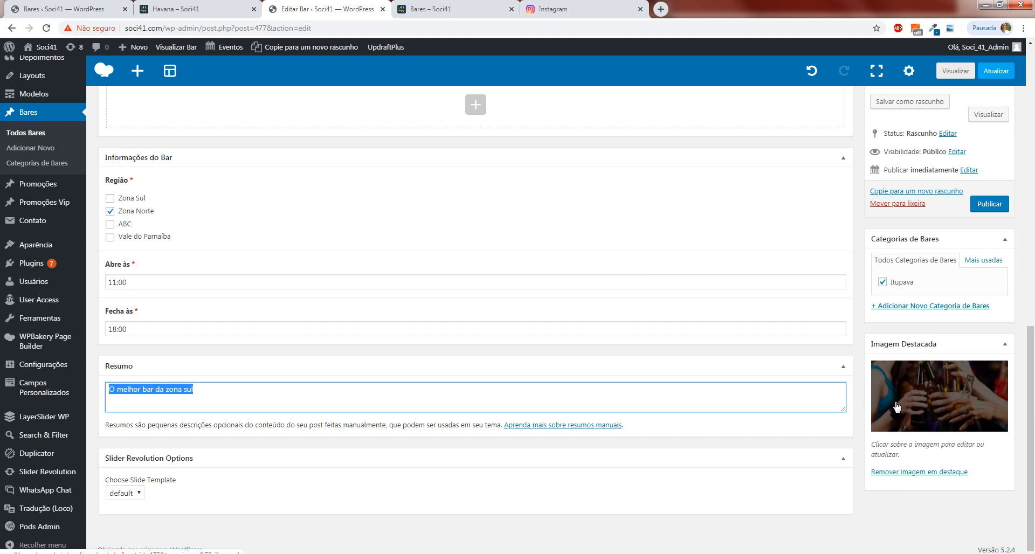
pyautogui.click(878, 473)
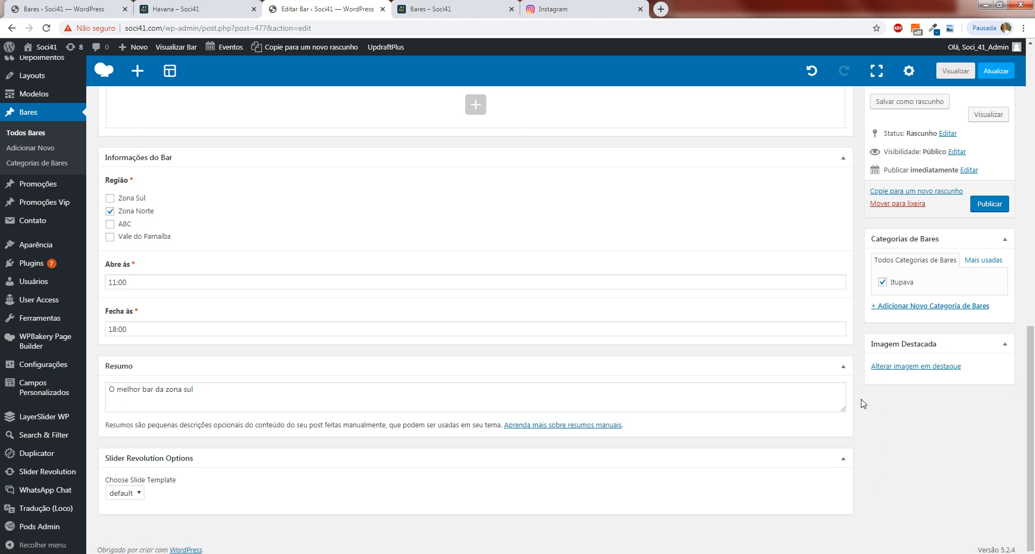
pyautogui.click(898, 369)
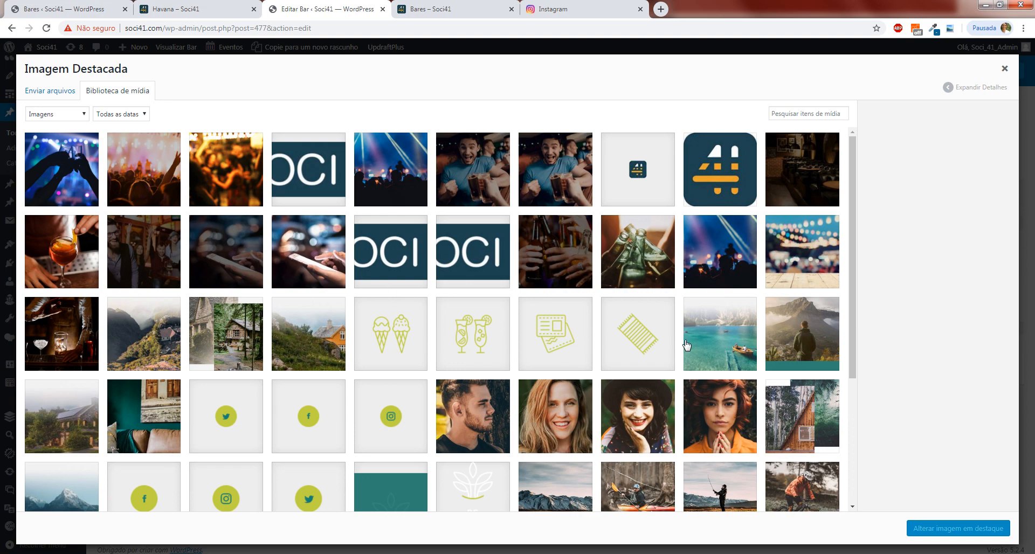
pyautogui.click(656, 251)
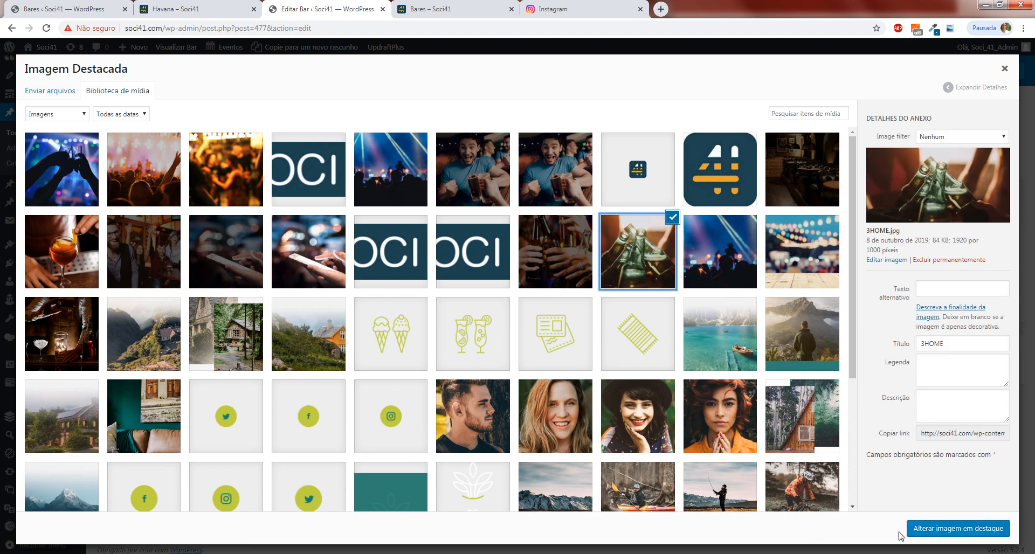
pyautogui.click(922, 534)
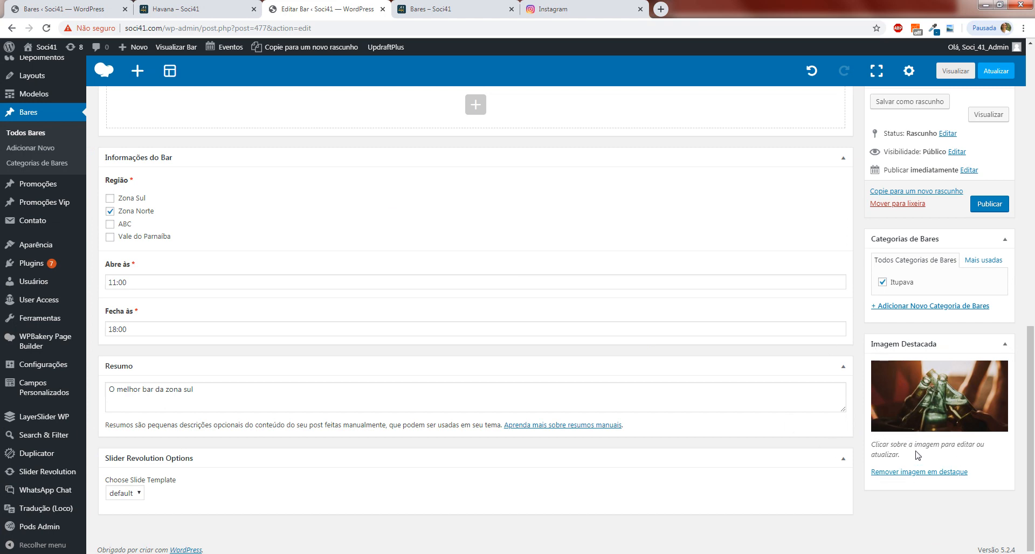
# Look over the bar's content blocks in the editor and publish Bar 2.
pyautogui.scroll(2, 916, 454)
pyautogui.scroll(4, 765, 437)
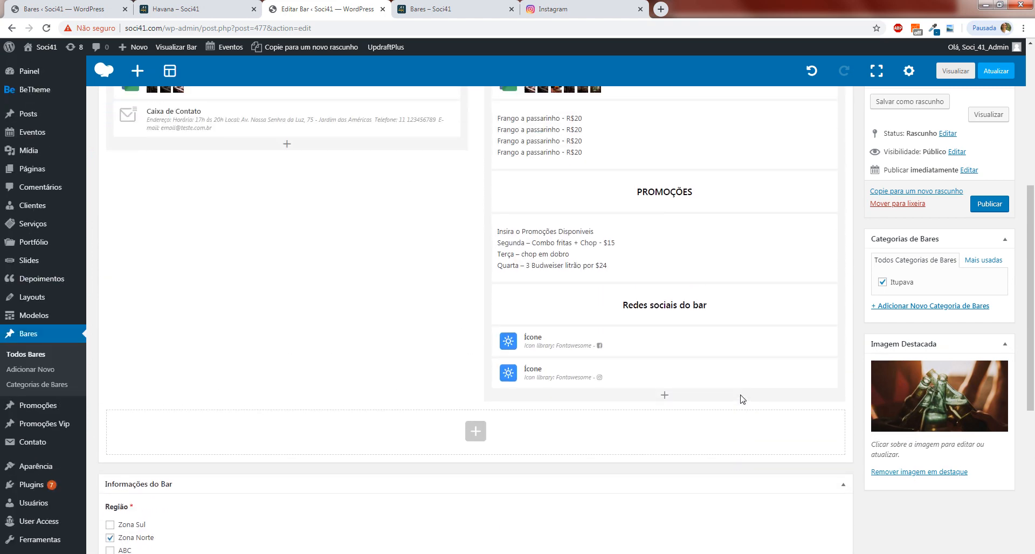
pyautogui.scroll(5, 740, 398)
pyautogui.scroll(-4, 488, 347)
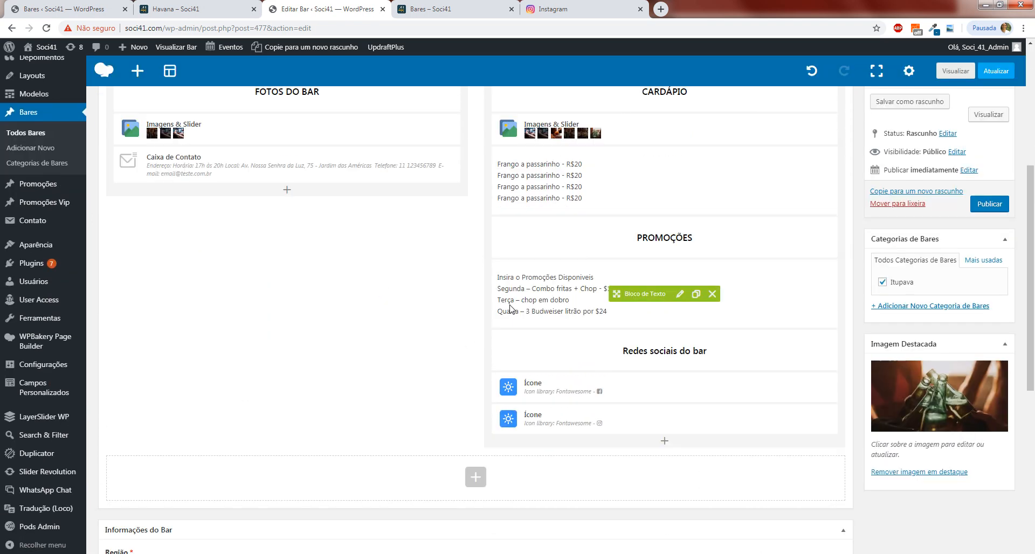
pyautogui.scroll(-4, 571, 351)
pyautogui.scroll(8, 571, 351)
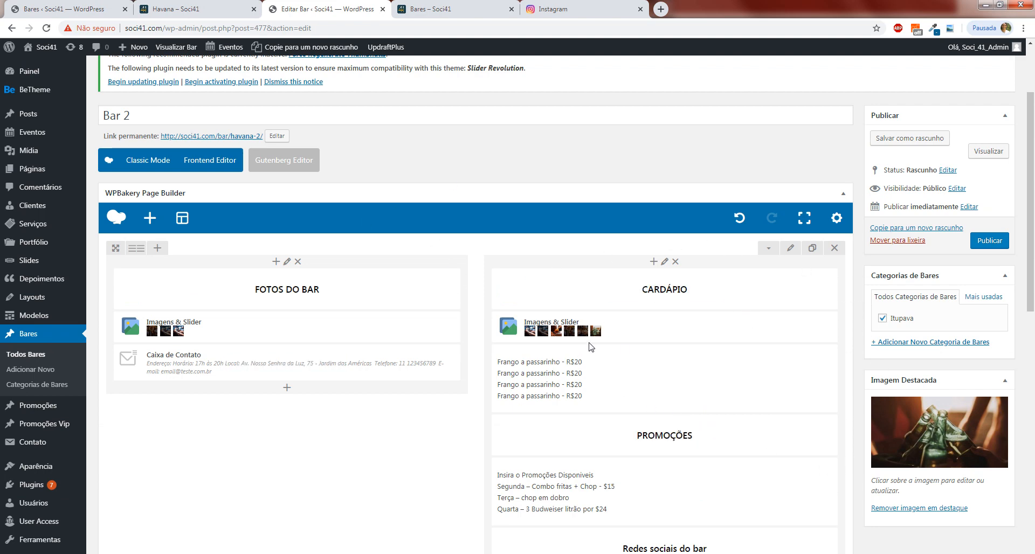
pyautogui.click(984, 242)
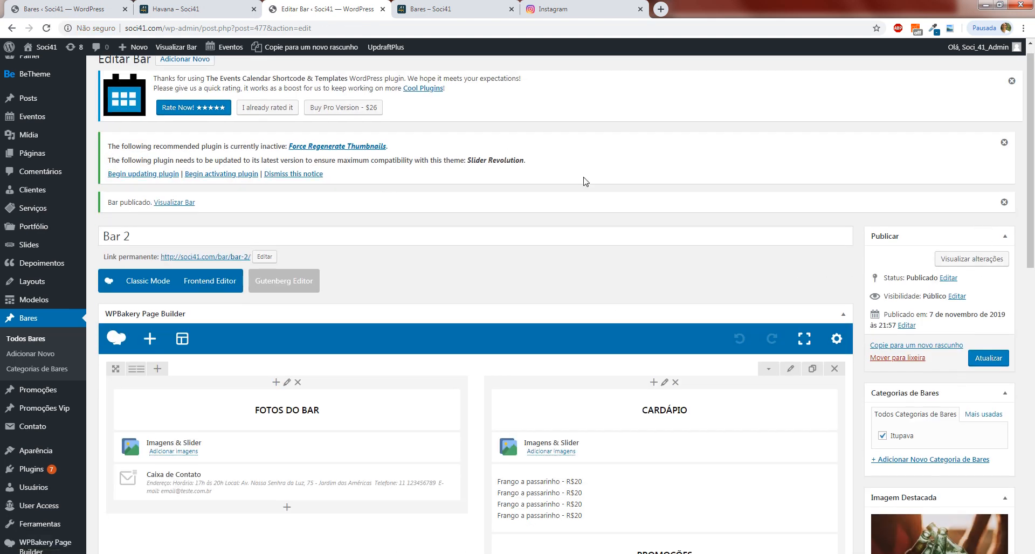
# Reload the site's Bares page, open Bar 2 and review its photos, menu, contact box, promotions and social icons.
pyautogui.hotkey('ctrl', 'Tab')
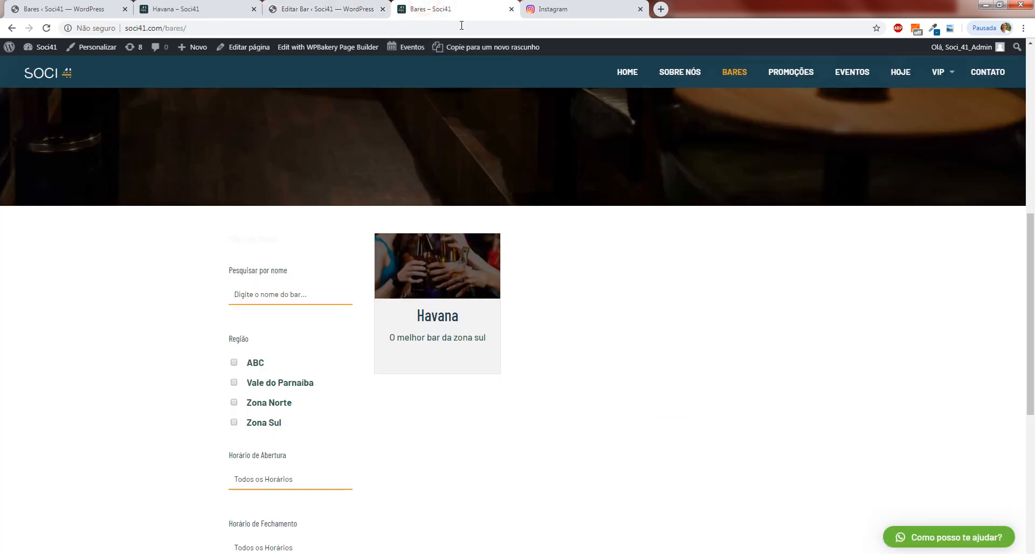
pyautogui.click(47, 28)
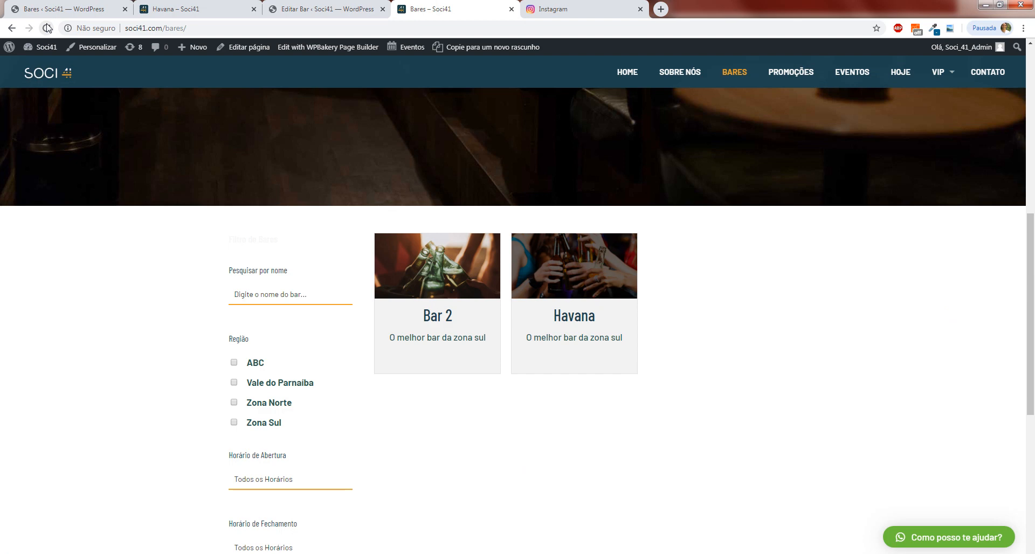
pyautogui.click(454, 318)
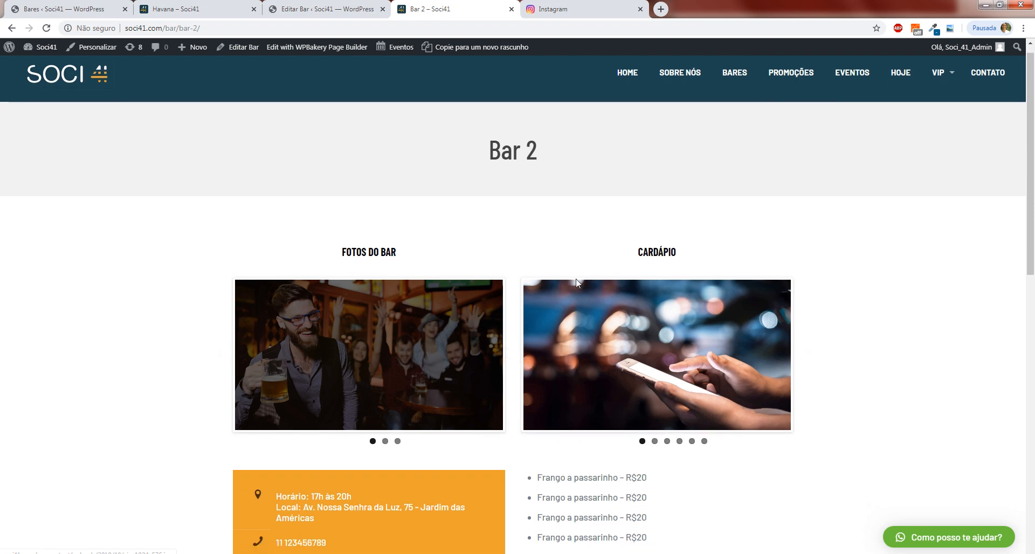
pyautogui.scroll(-4, 377, 302)
pyautogui.scroll(-5, 391, 294)
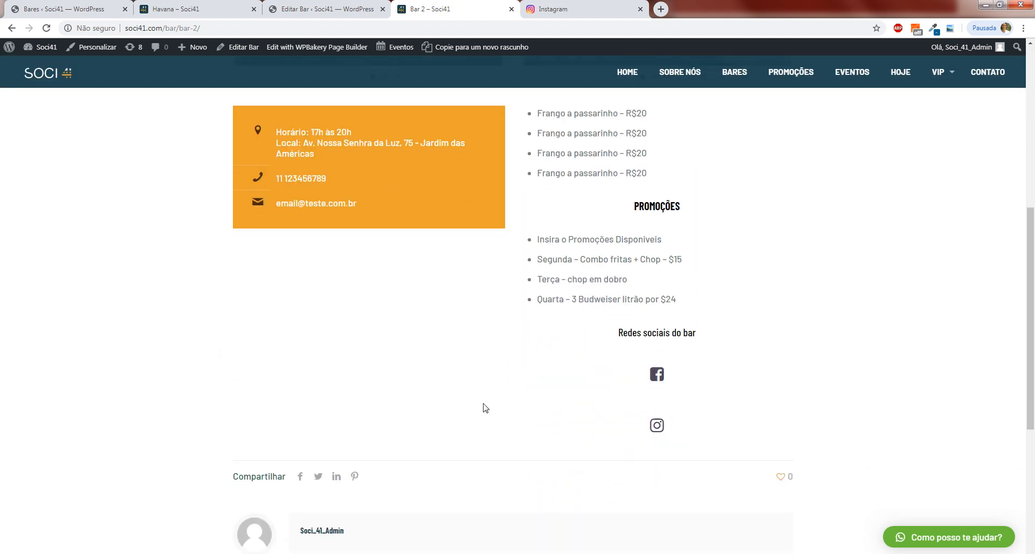
pyautogui.scroll(2, 573, 372)
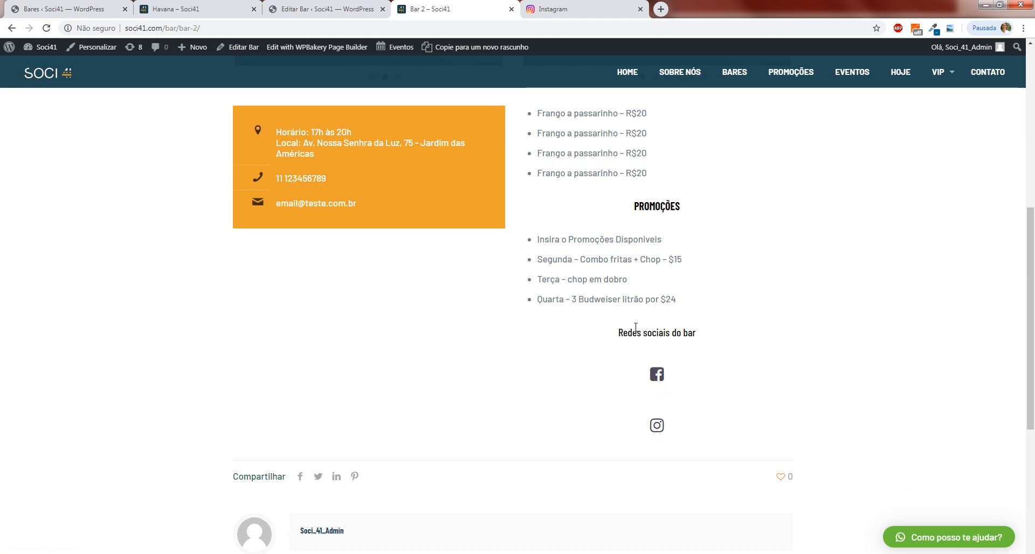
pyautogui.scroll(3, 607, 405)
pyautogui.scroll(5, 608, 404)
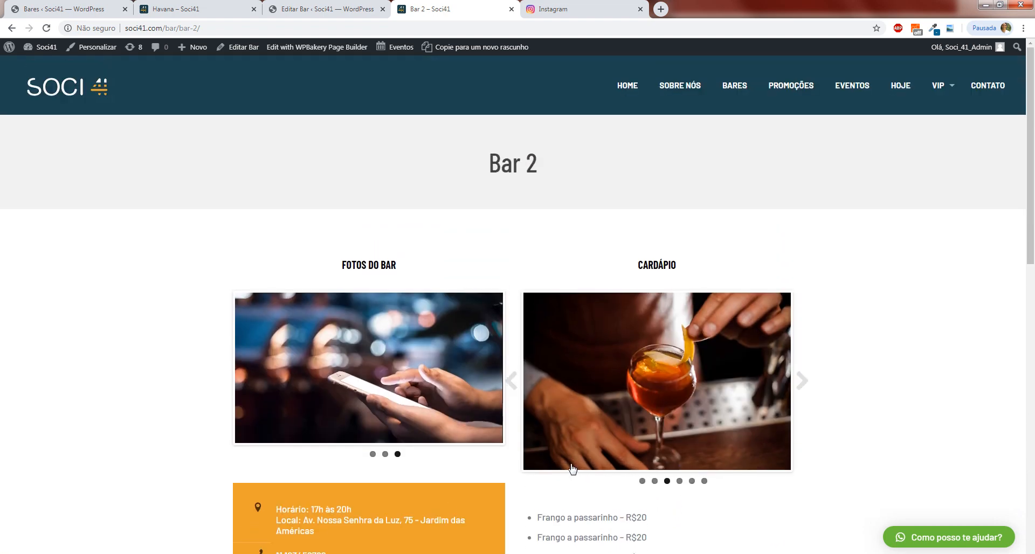